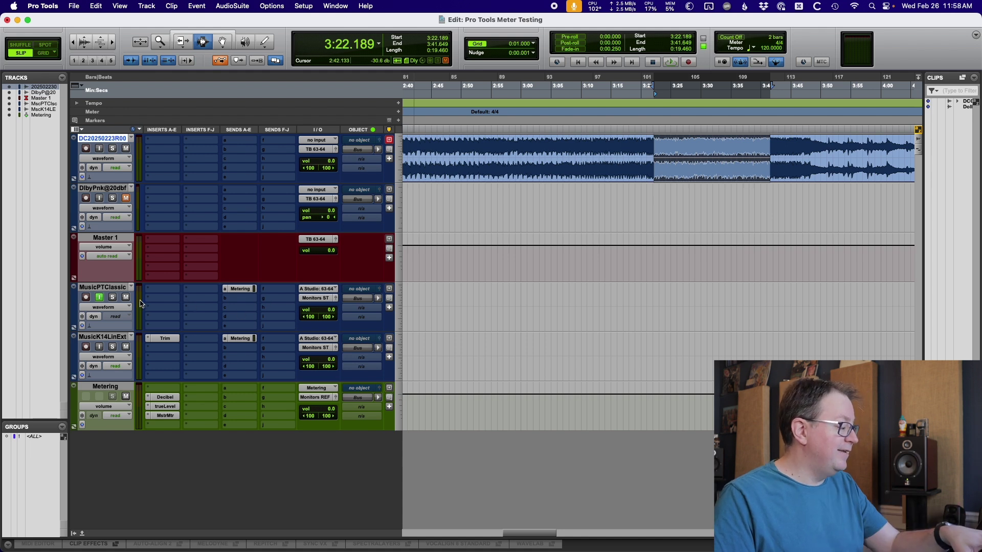
# - Move the edit selection onto the MusicPTClassic track and preview the selected range
pyautogui.press(';')
pyautogui.press(';')
pyautogui.press(';')
pyautogui.press('p')
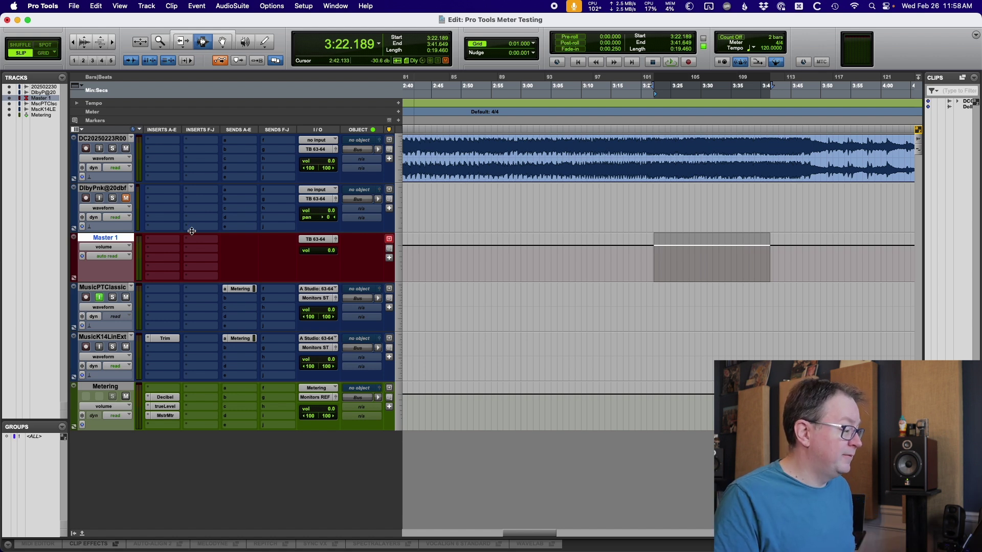
pyautogui.press('space')
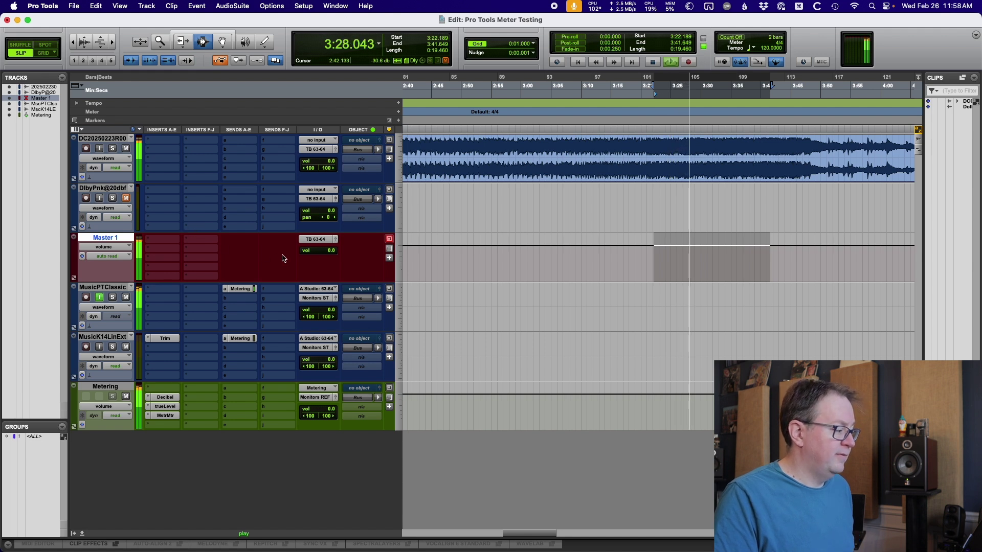
pyautogui.press('space')
# - Arm MusicPTClassic and record the Music PT Classic_02 clip from about 3:22 to 3:31
pyautogui.click(86, 297)
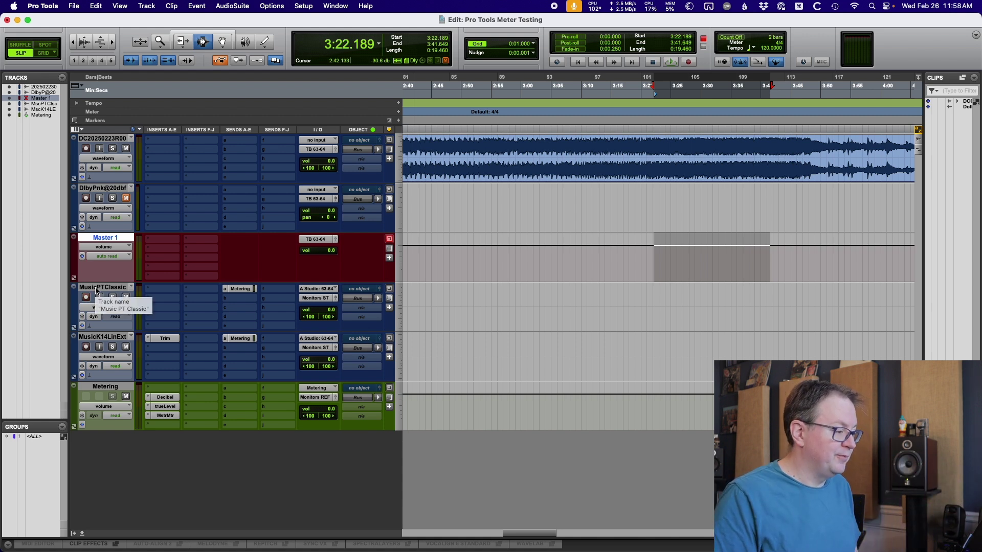
pyautogui.press('super+space')
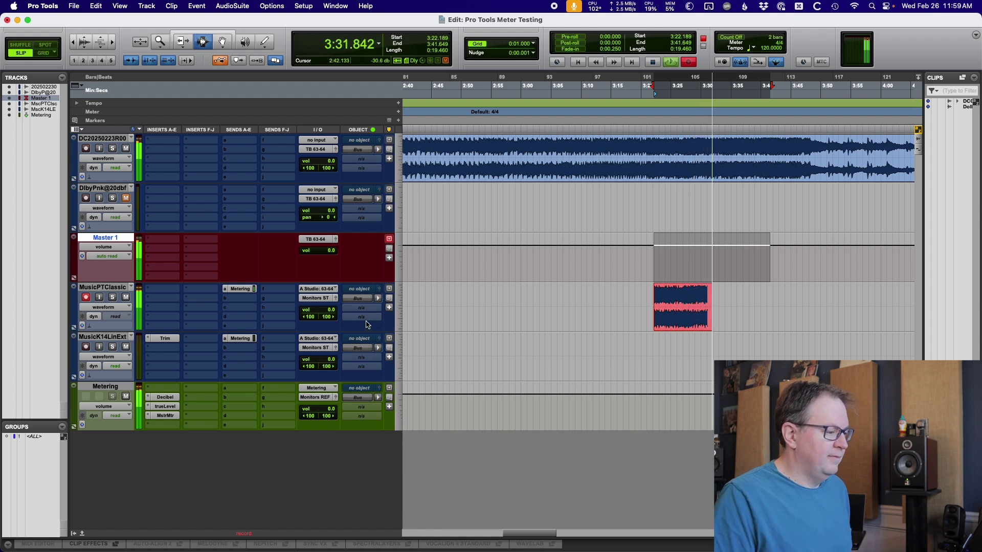
pyautogui.press('space')
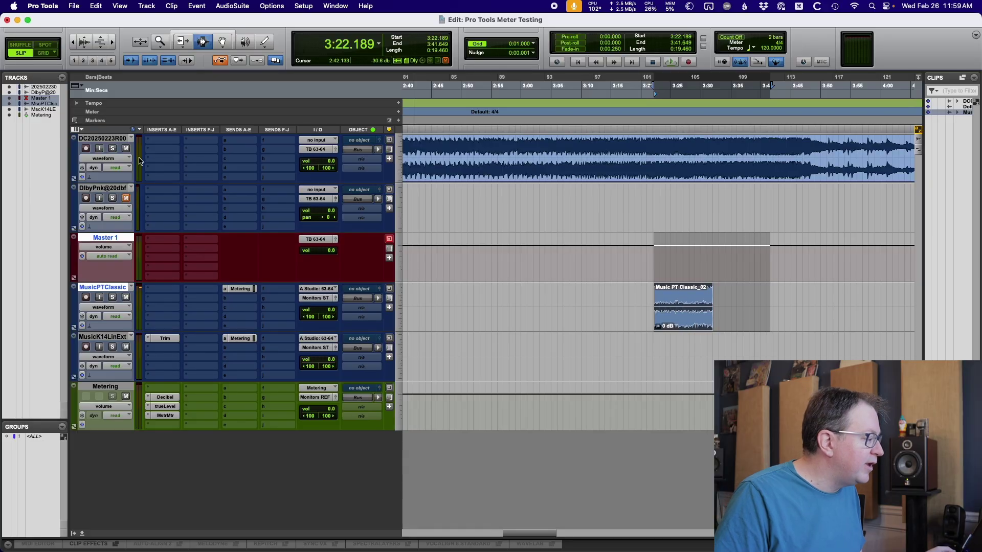
# - Switch the track meters to K-14 and the Master 1 meter to Linear (Extended)
pyautogui.rightClick(140, 161)
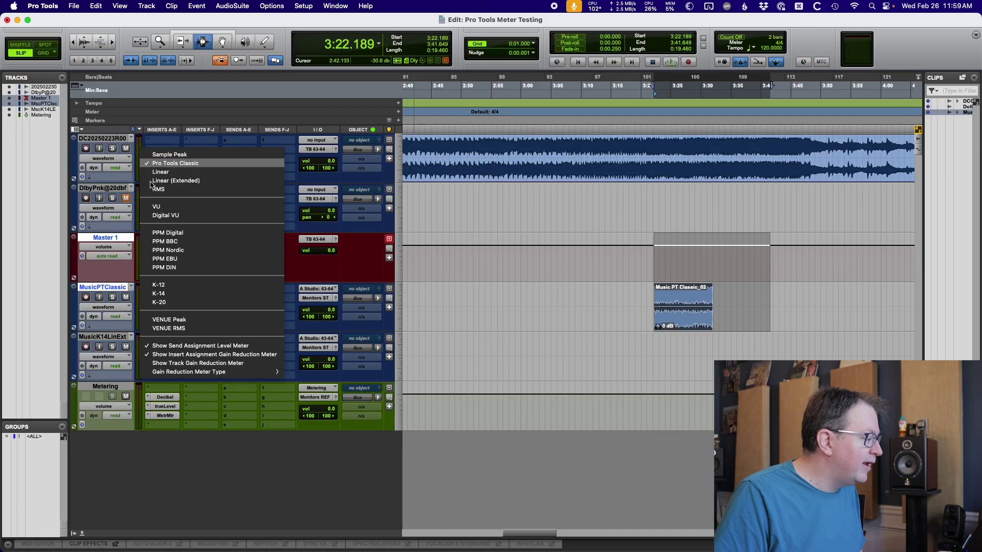
pyautogui.click(170, 301)
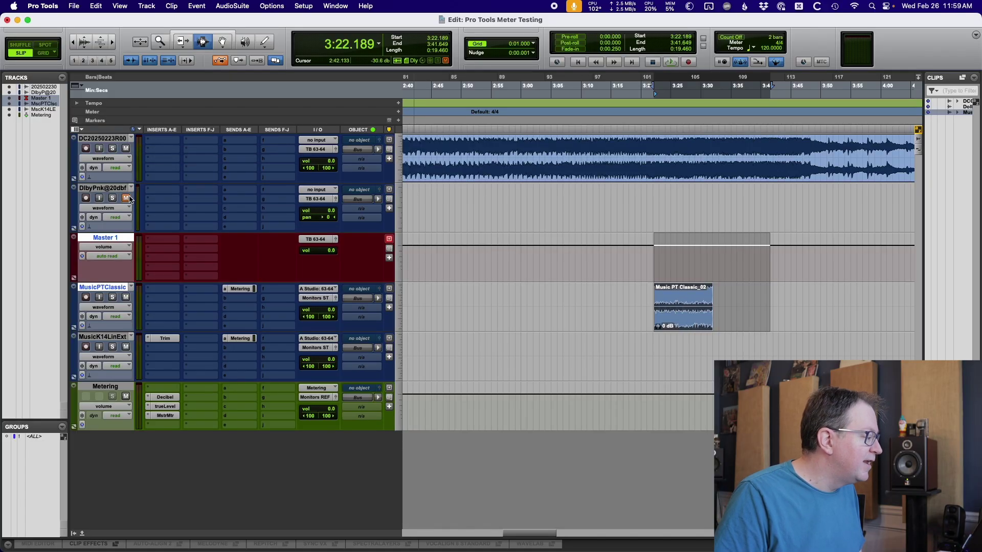
pyautogui.rightClick(118, 241)
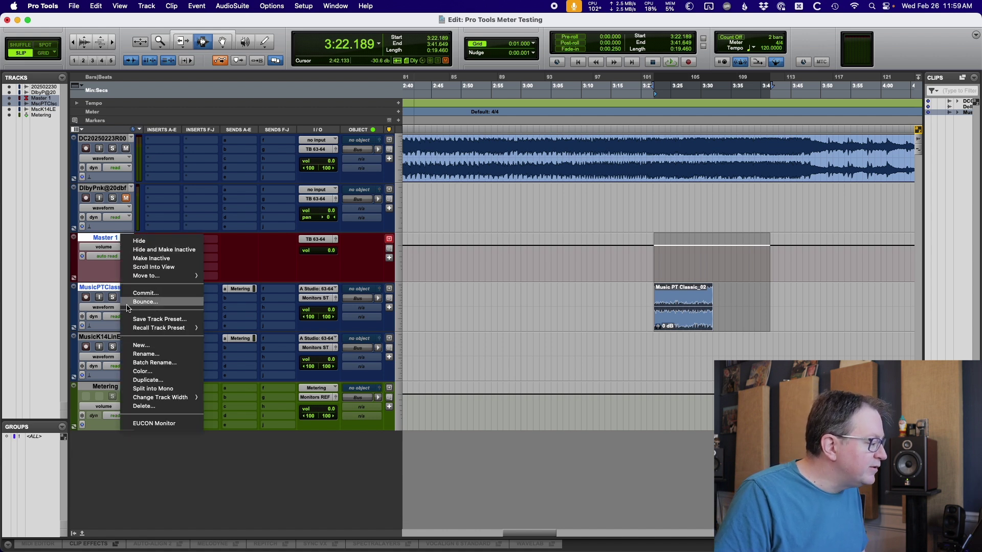
pyautogui.click(109, 276)
pyautogui.rightClick(138, 264)
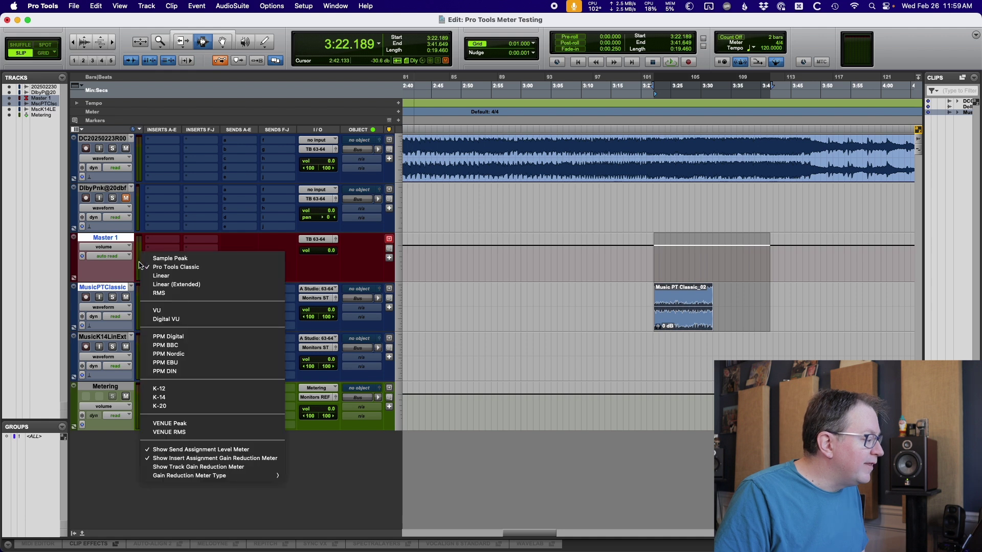
pyautogui.click(163, 286)
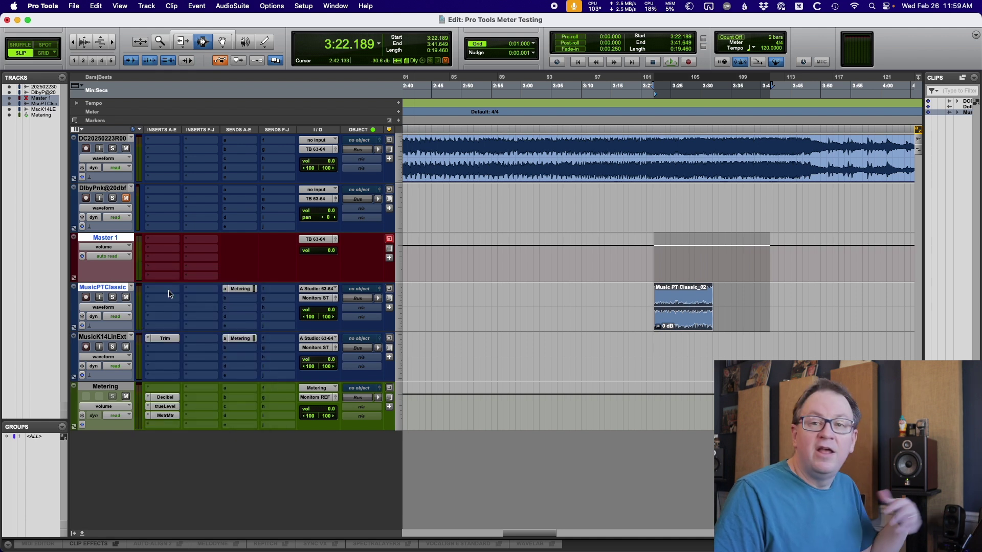
pyautogui.click(303, 6)
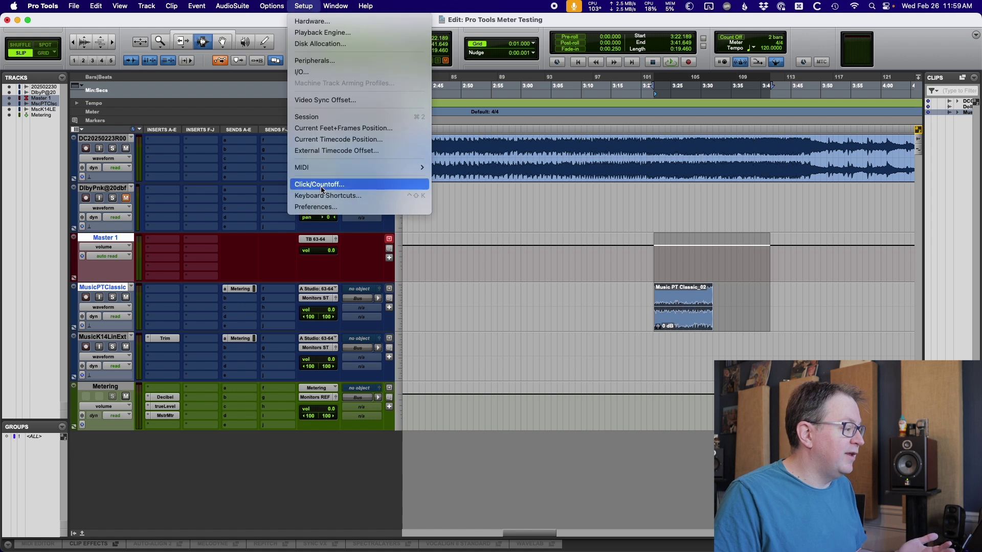
pyautogui.click(324, 206)
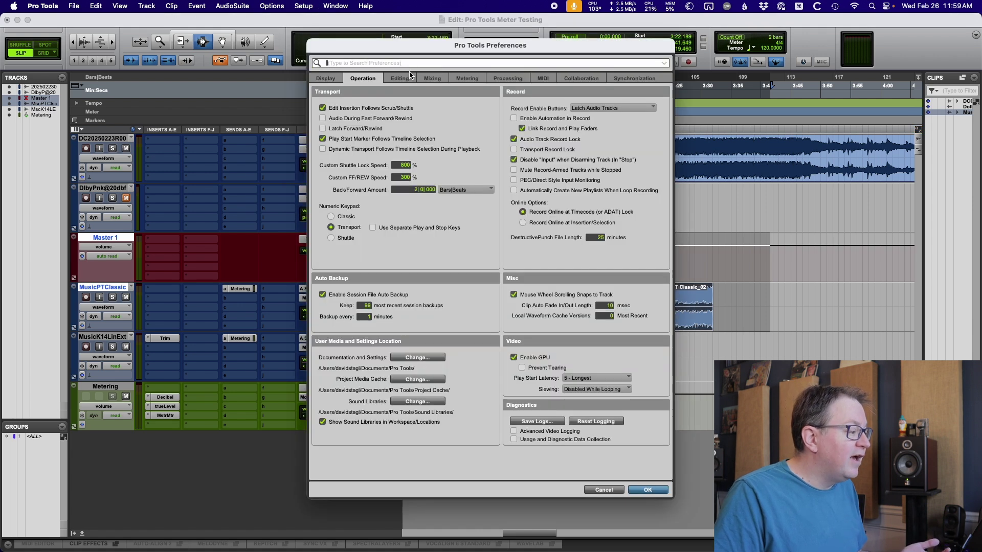
pyautogui.click(426, 78)
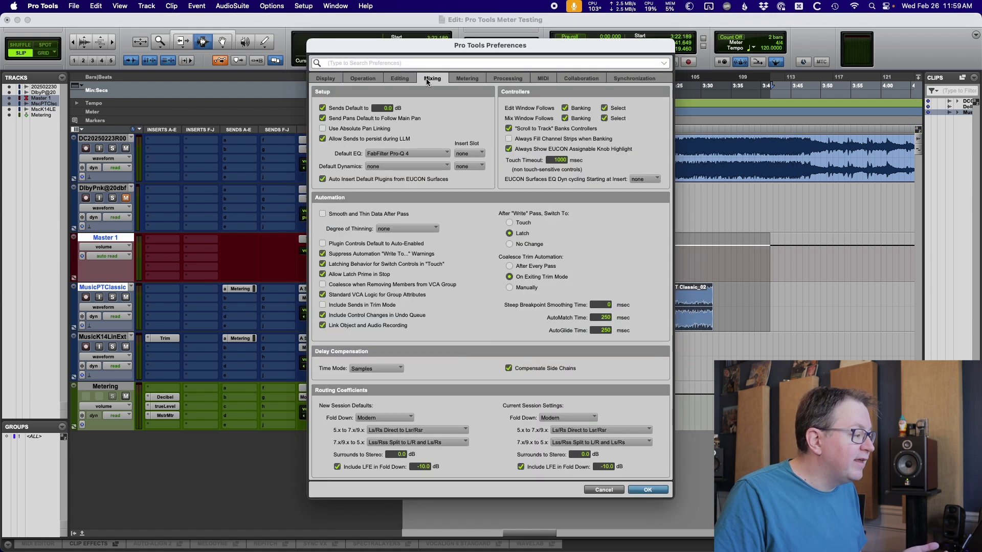
pyautogui.click(402, 80)
pyautogui.click(462, 78)
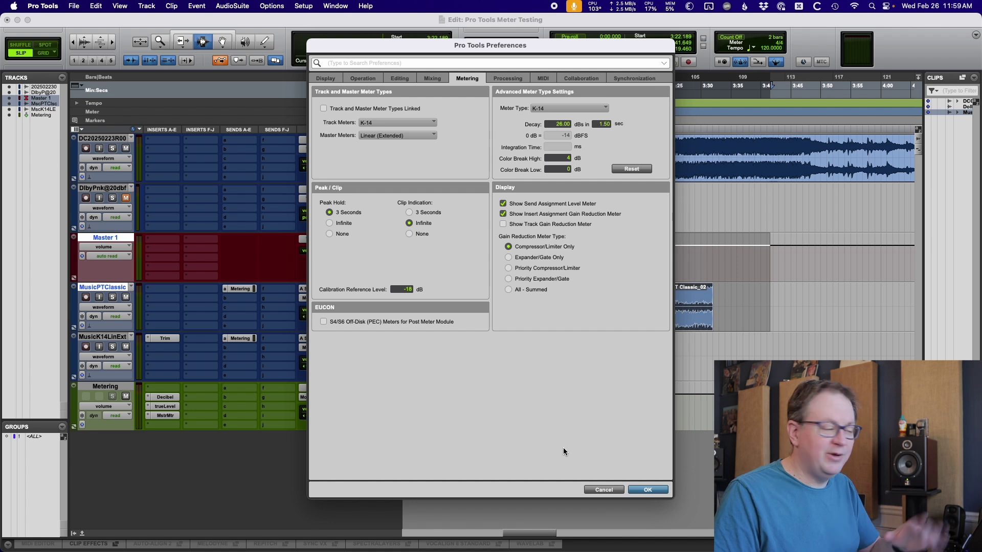
pyautogui.click(648, 490)
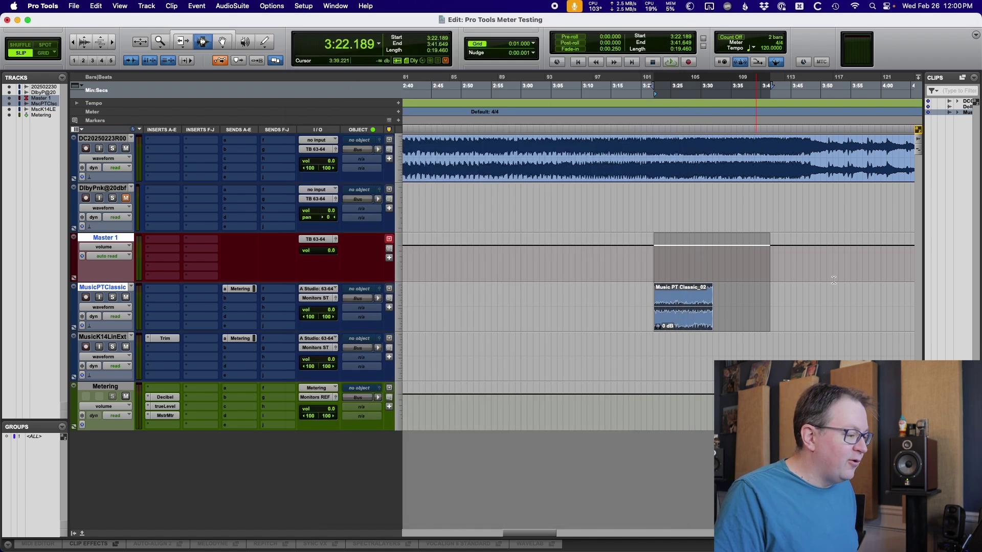
# - Select Music PT Classic_02's range, arm MusicK14LinExt, and record Music K14 Lin Ext_02 over it
pyautogui.doubleClick(678, 306)
pyautogui.click(86, 347)
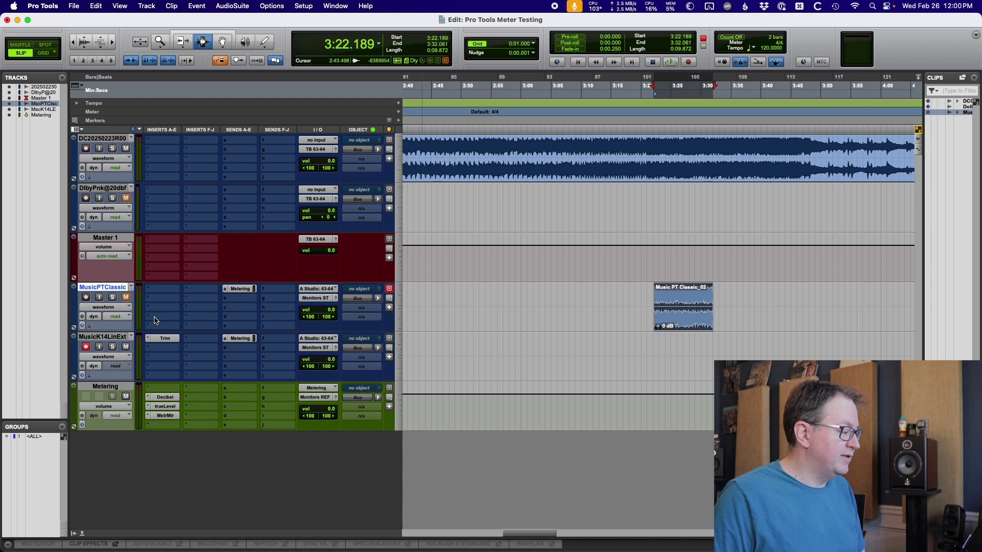
pyautogui.press('super+space')
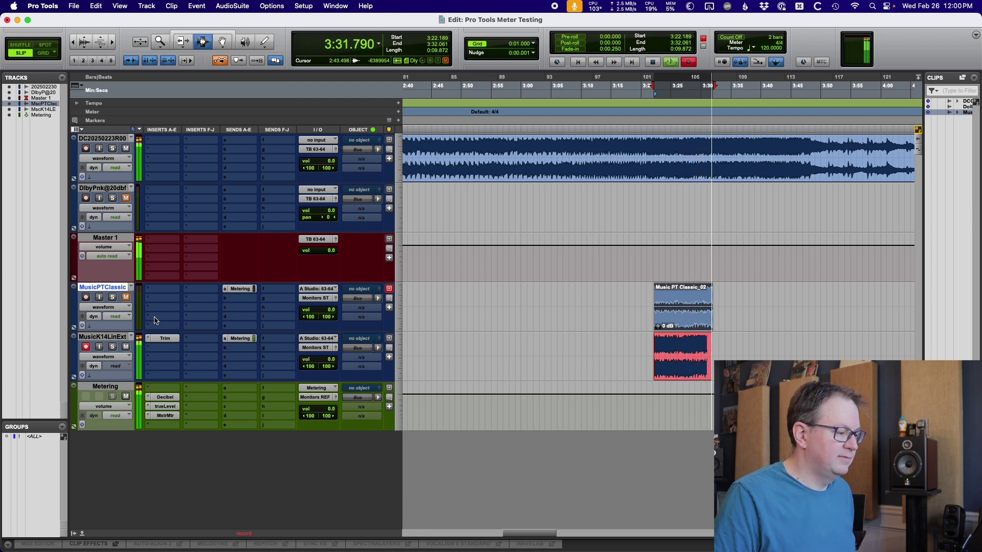
pyautogui.press('space')
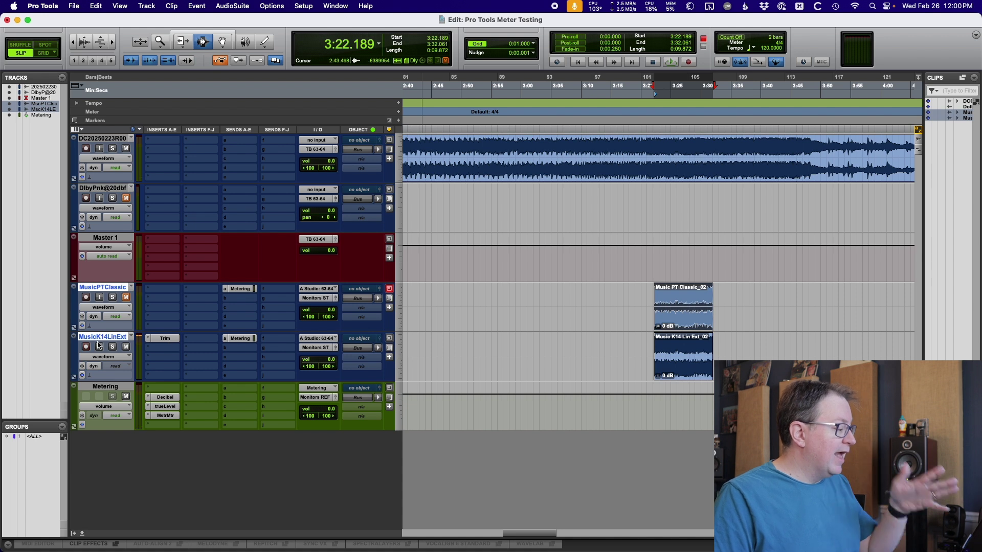
# - Check the Trim plug-in on MusicK14LinExt, close it, and play back the 3:22–3:31 range
pyautogui.click(169, 341)
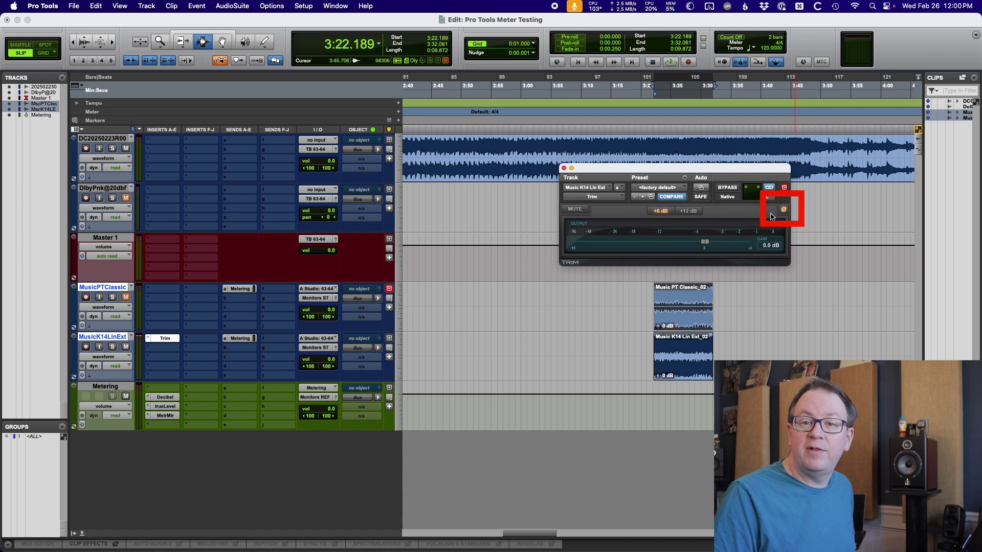
pyautogui.press('super+w')
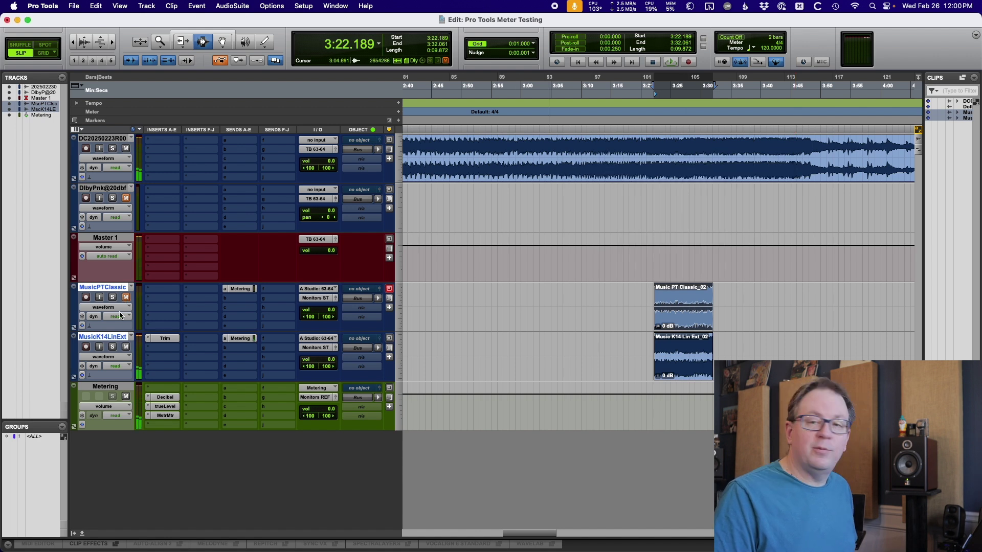
pyautogui.press('space')
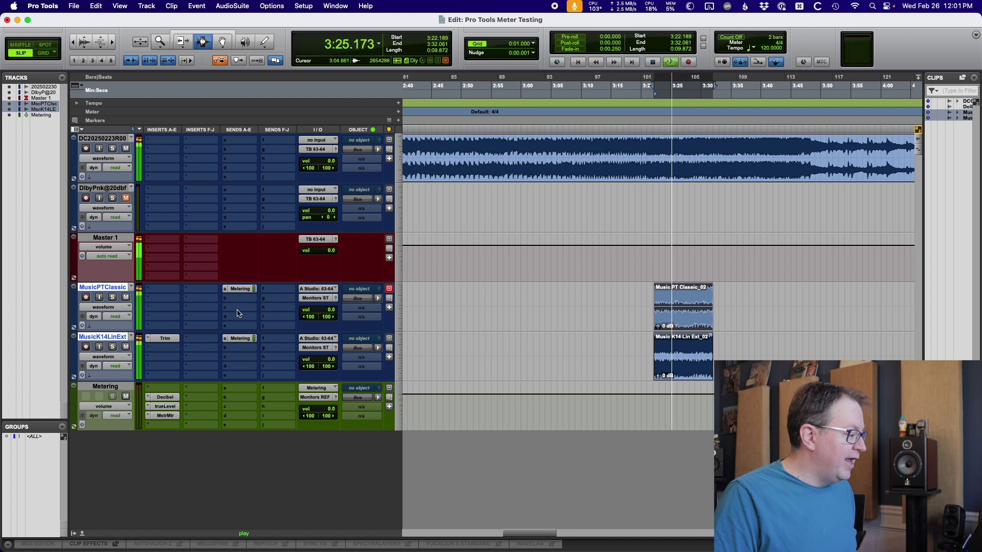
# - Open the Decibel meter on Metering, compare MusicK14LinExt unmuted and muted, then show trueLevel
pyautogui.click(166, 398)
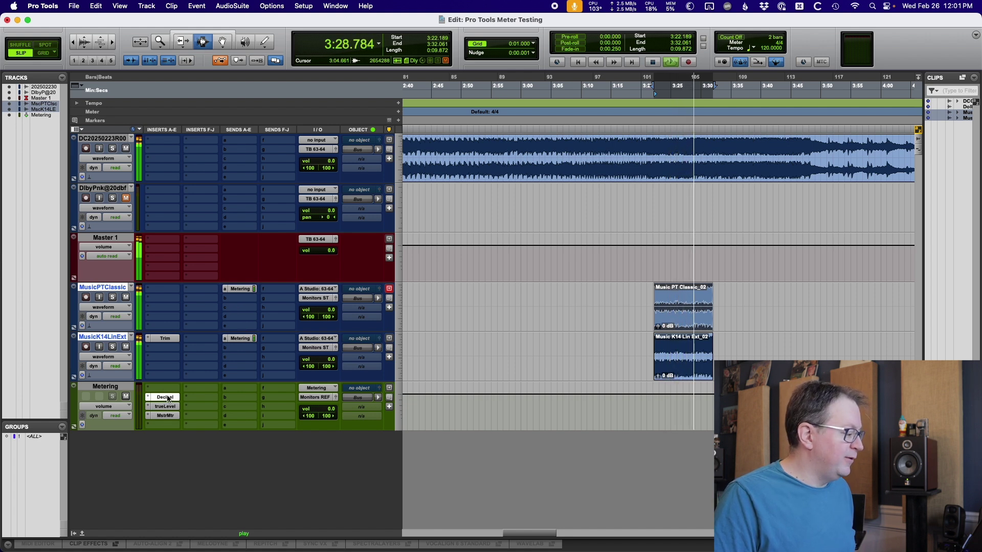
pyautogui.moveTo(704, 170); pyautogui.dragTo(585, 120)
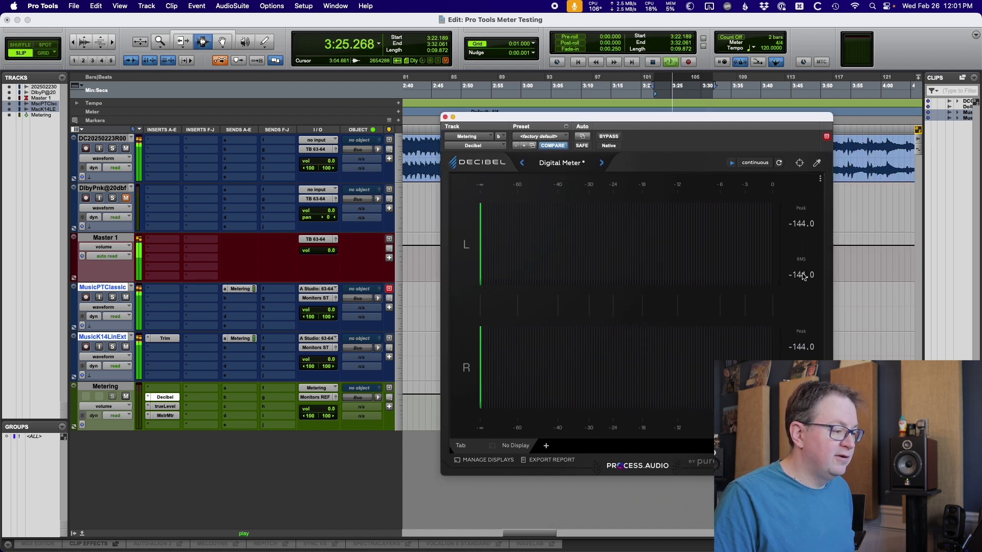
pyautogui.click(126, 349)
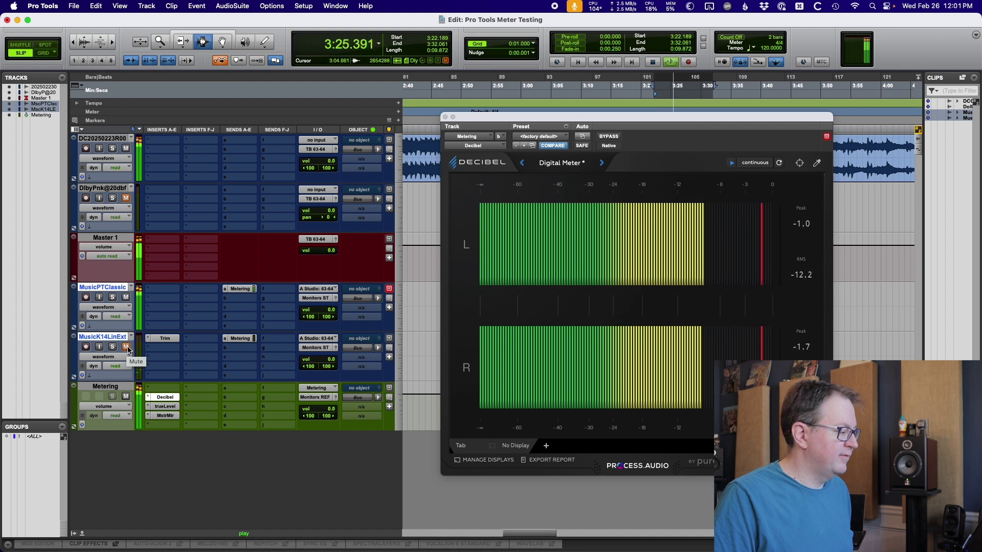
pyautogui.click(127, 349)
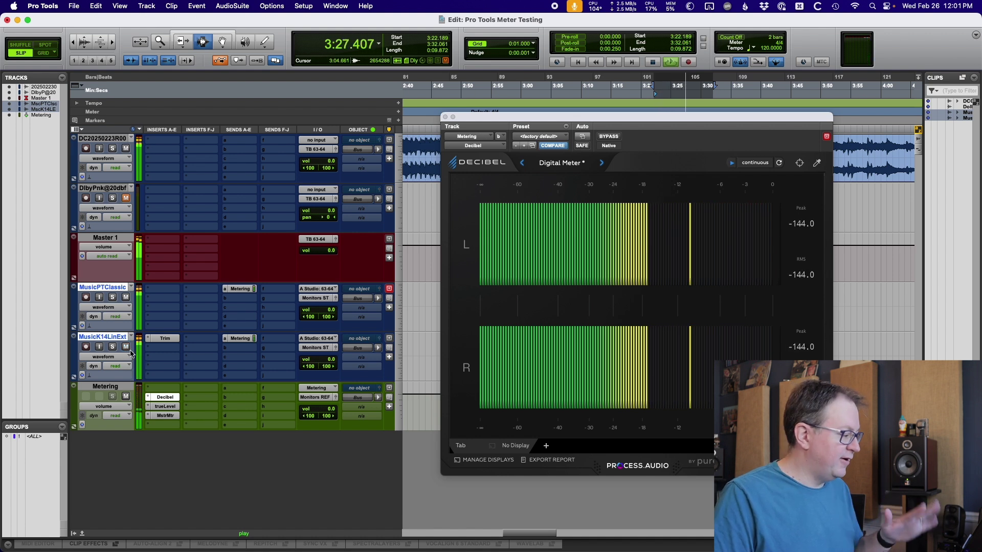
pyautogui.click(165, 406)
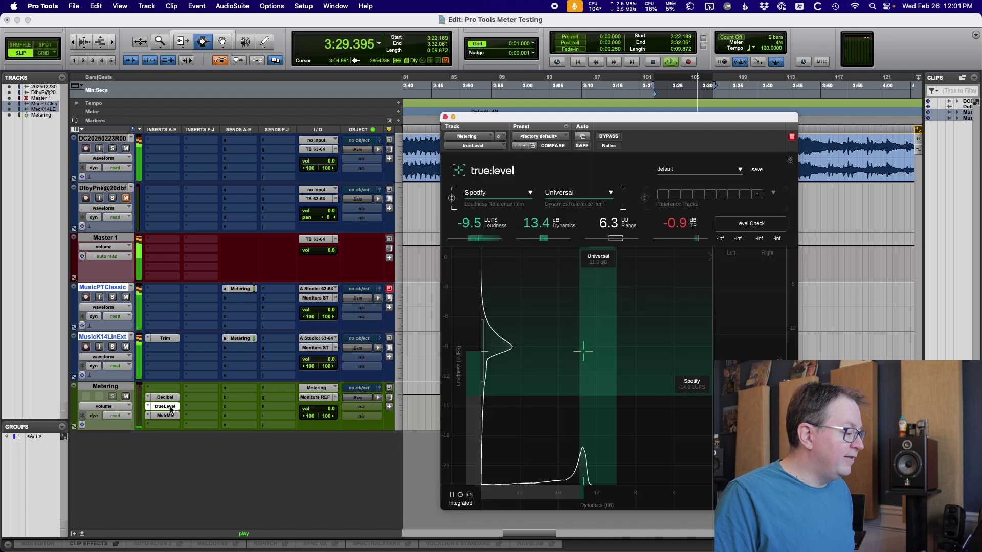
# - Reset trueLevel's loudness reading, toggle MusicK14LinExt's mute, and show MasterMeter on Metering
pyautogui.click(460, 496)
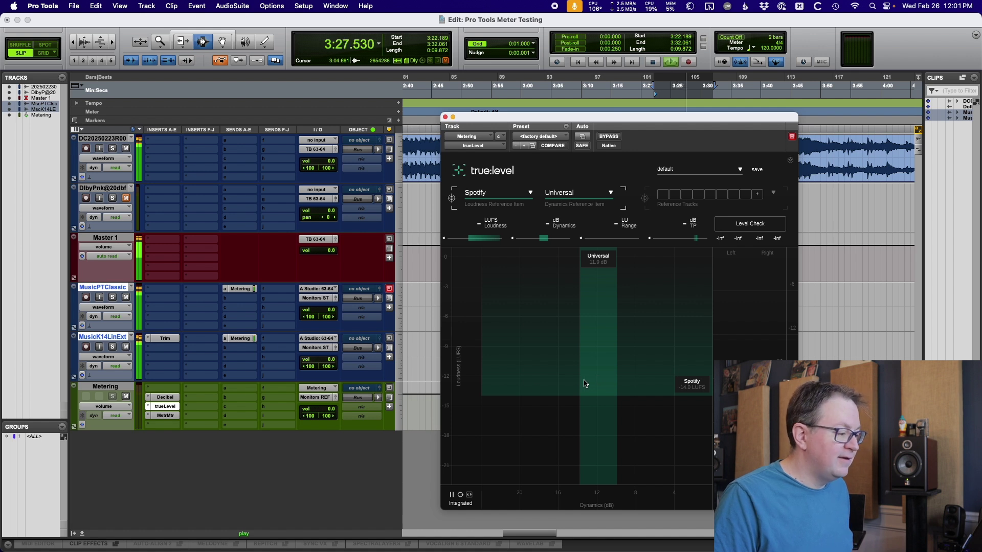
pyautogui.click(127, 348)
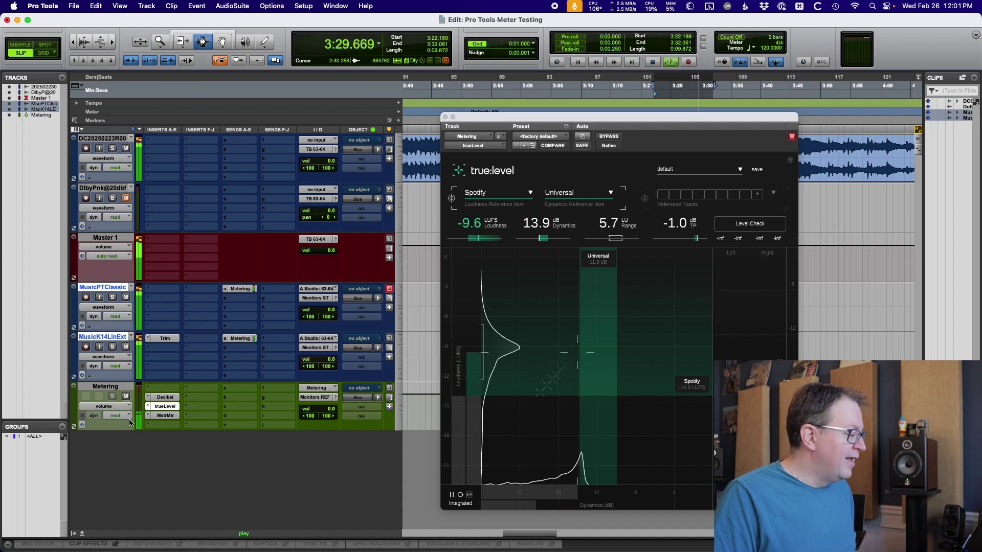
pyautogui.click(166, 416)
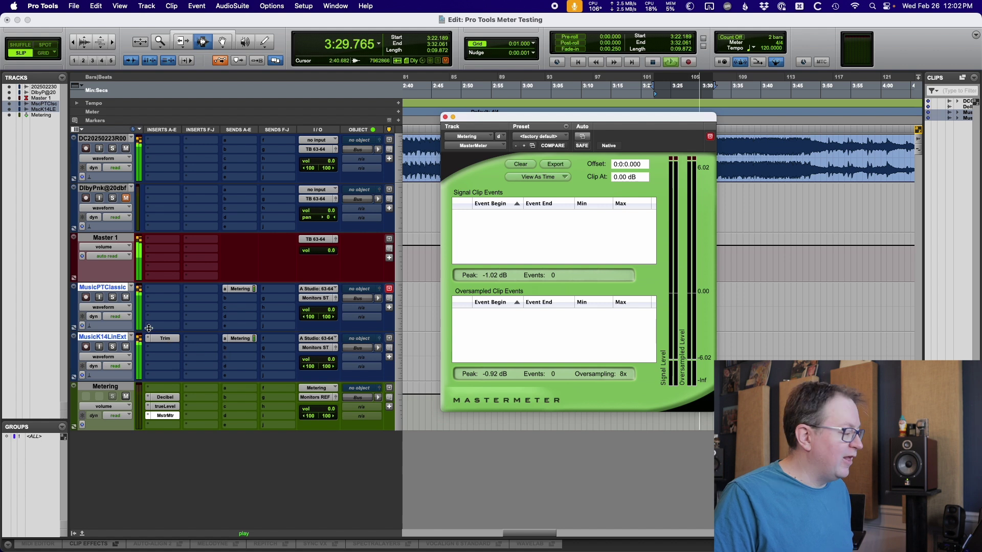
# - Mute MusicK14LinExt, insert bx_meter on the Metering track, and audition it briefly
pyautogui.click(126, 348)
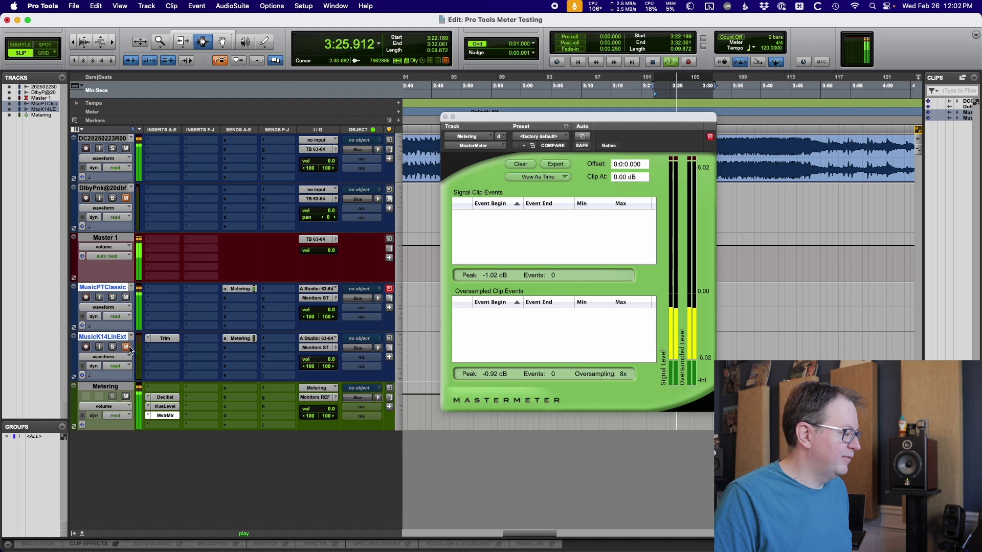
pyautogui.click(163, 424)
pyautogui.write('bx')
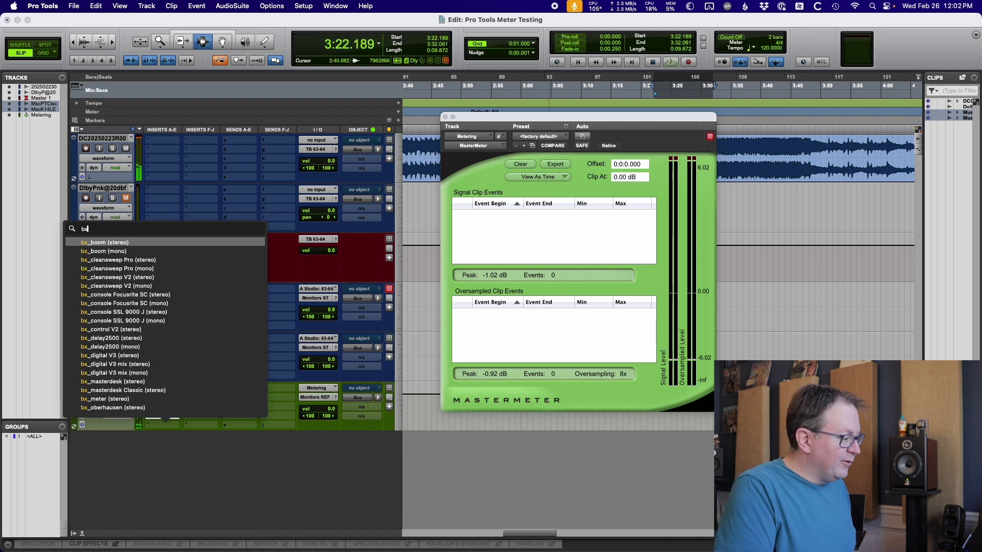
pyautogui.press('BackSpace')
pyautogui.press('BackSpace')
pyautogui.write('met')
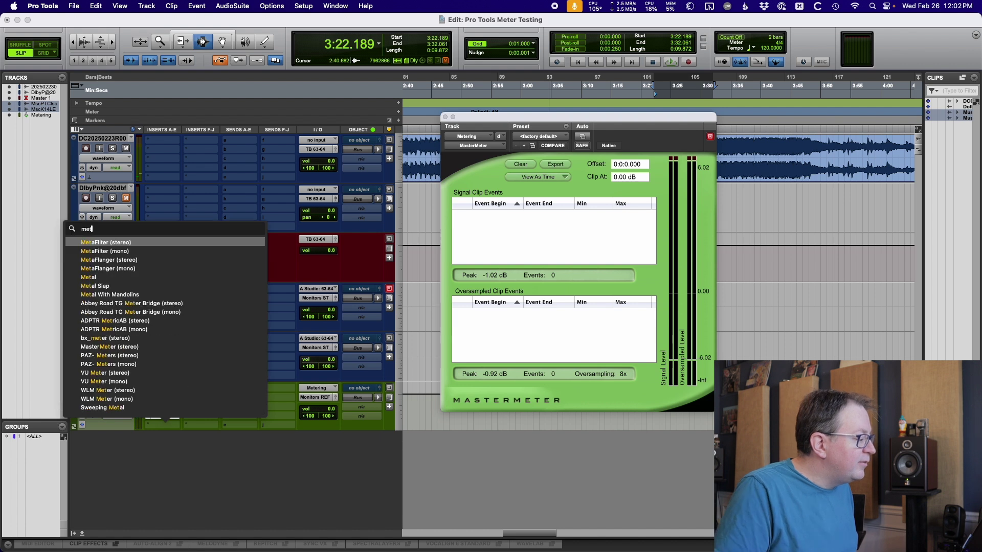
pyautogui.write('e')
pyautogui.press('Down')
pyautogui.press('Down')
pyautogui.press('Down')
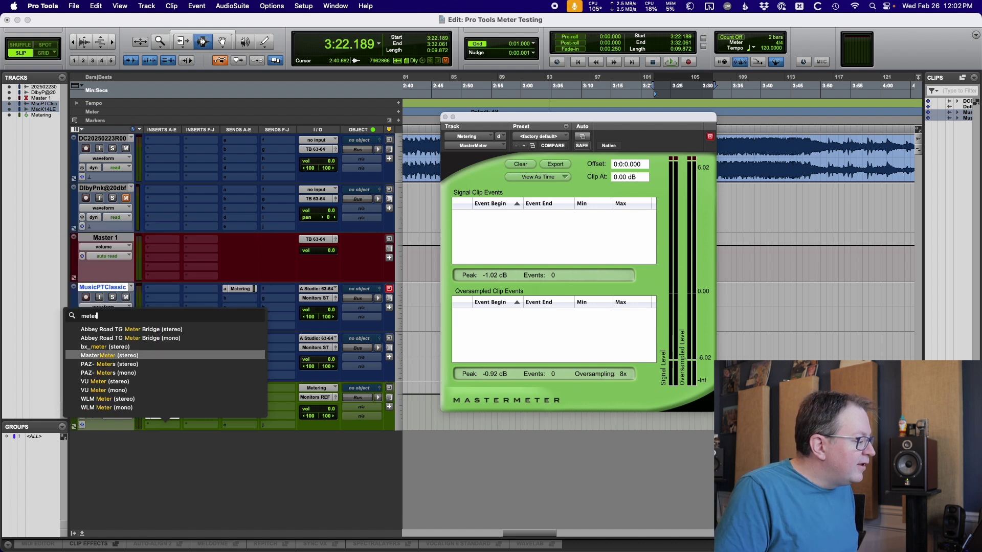
pyautogui.write('r')
pyautogui.press('Up')
pyautogui.press('Return')
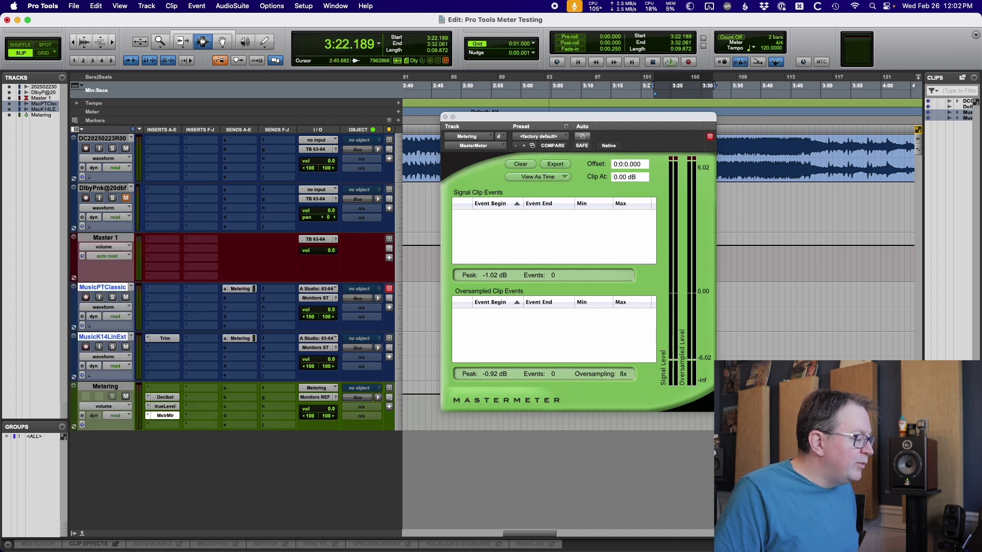
pyautogui.press('space')
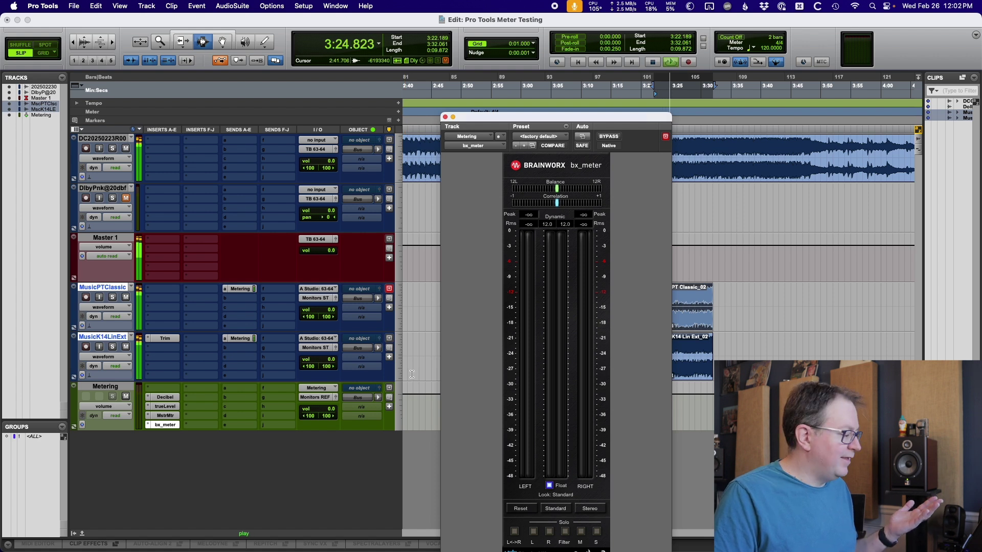
pyautogui.press('space')
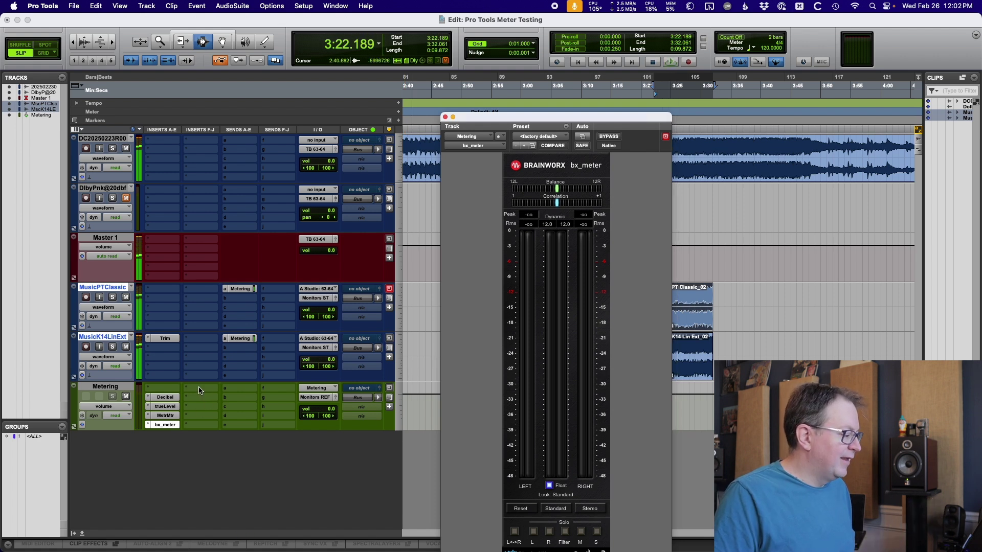
# - Insert Insight 2 on the Metering track and play back while toggling a music track's mute
pyautogui.click(200, 391)
pyautogui.write('ins')
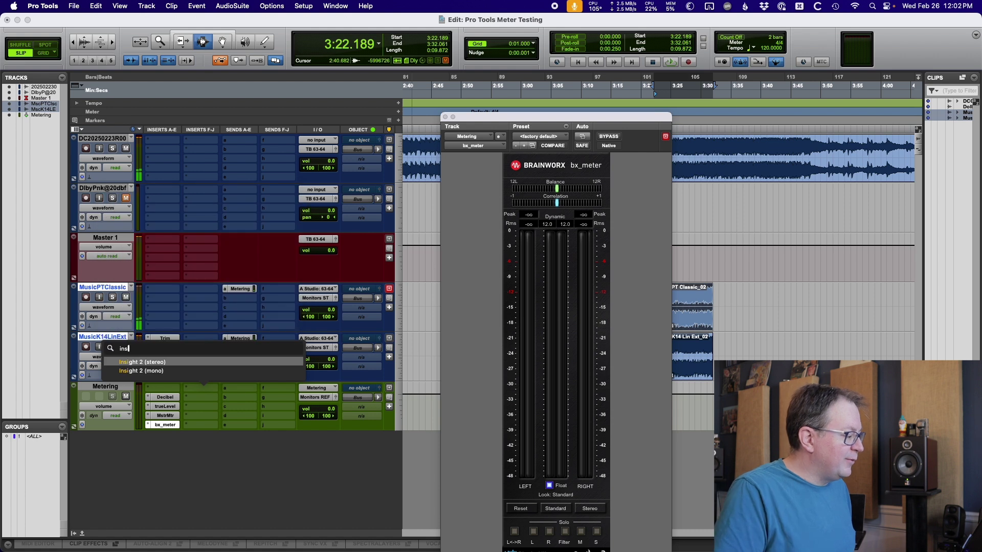
pyautogui.press('Return')
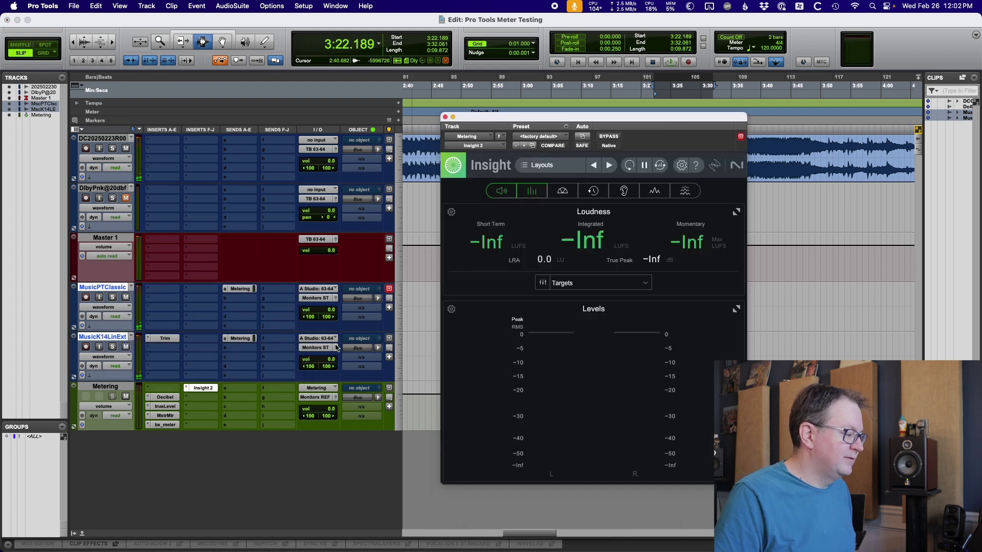
pyautogui.press('space')
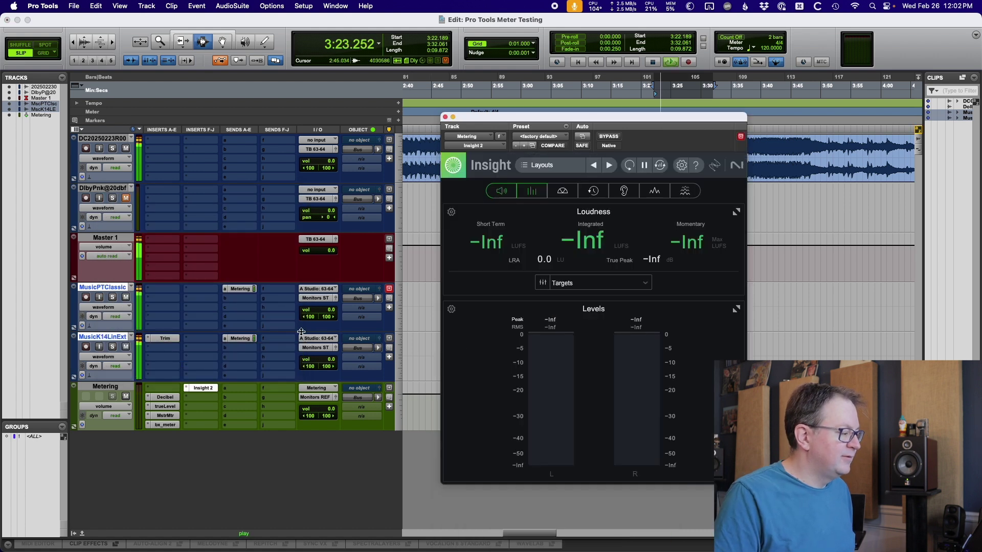
pyautogui.click(126, 347)
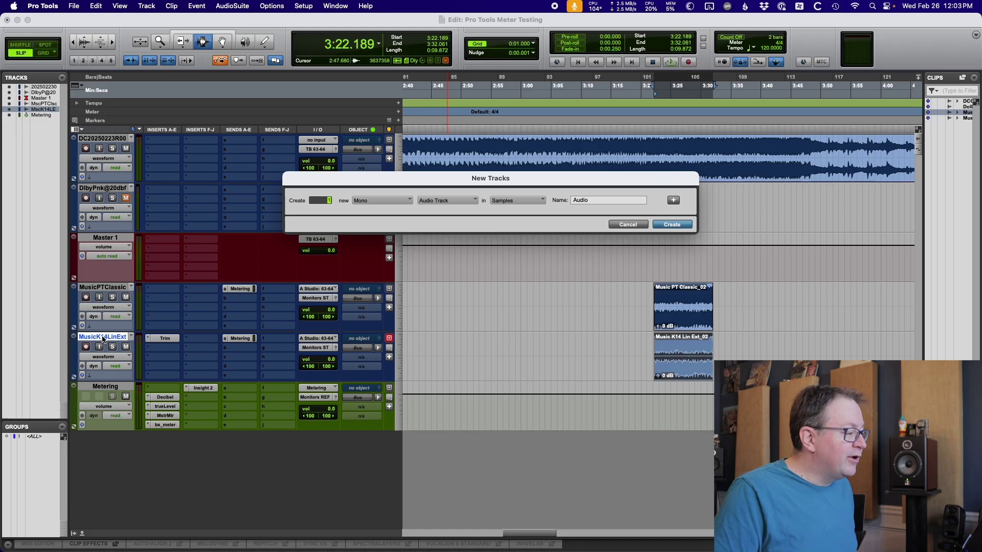
# - Create a stereo audio track named GraphicsChange
pyautogui.press('super+Right')
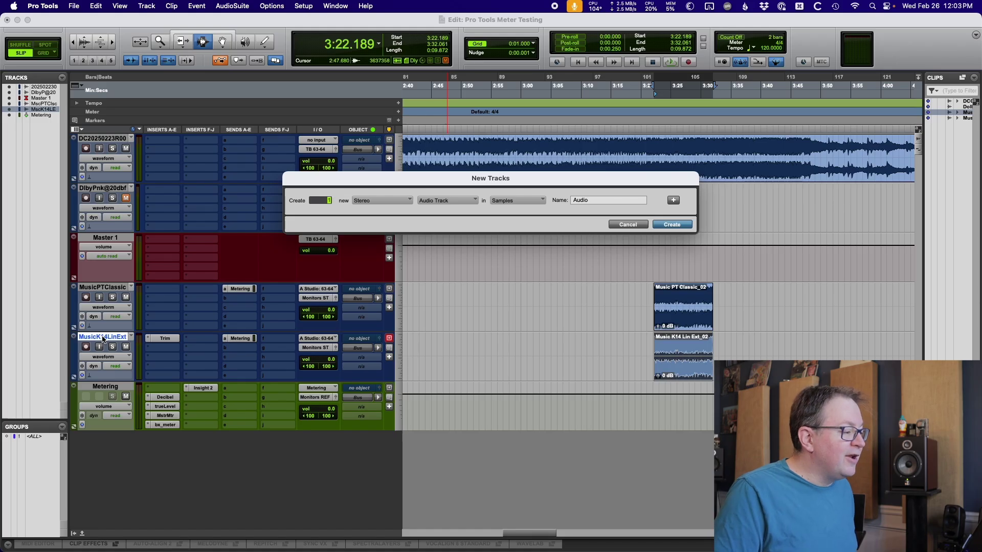
pyautogui.press('Tab')
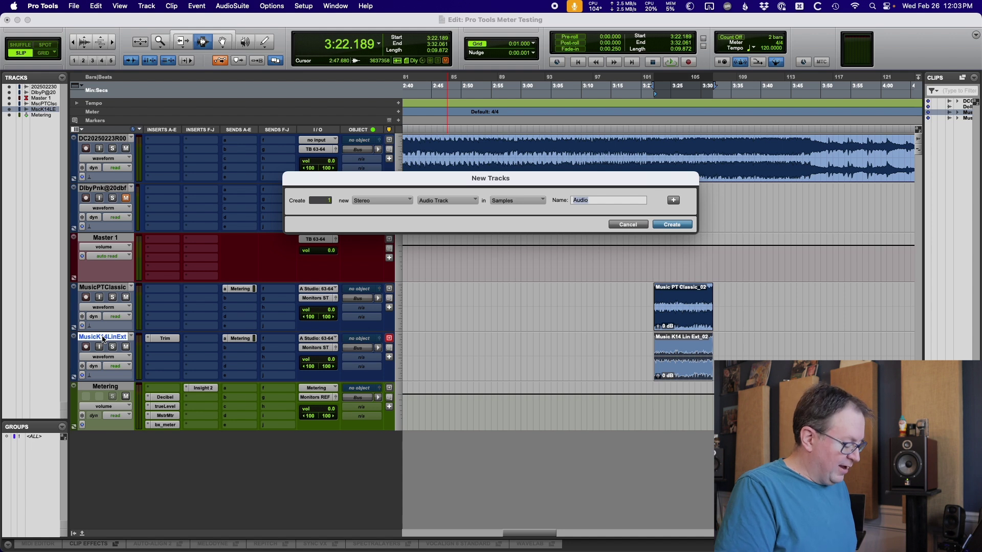
pyautogui.write('GraphicsChange')
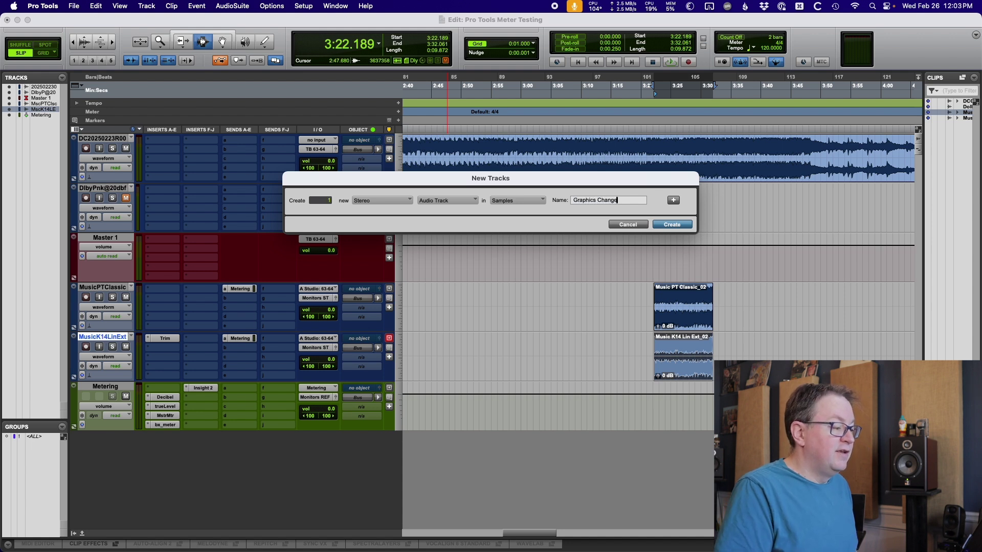
pyautogui.press('Return')
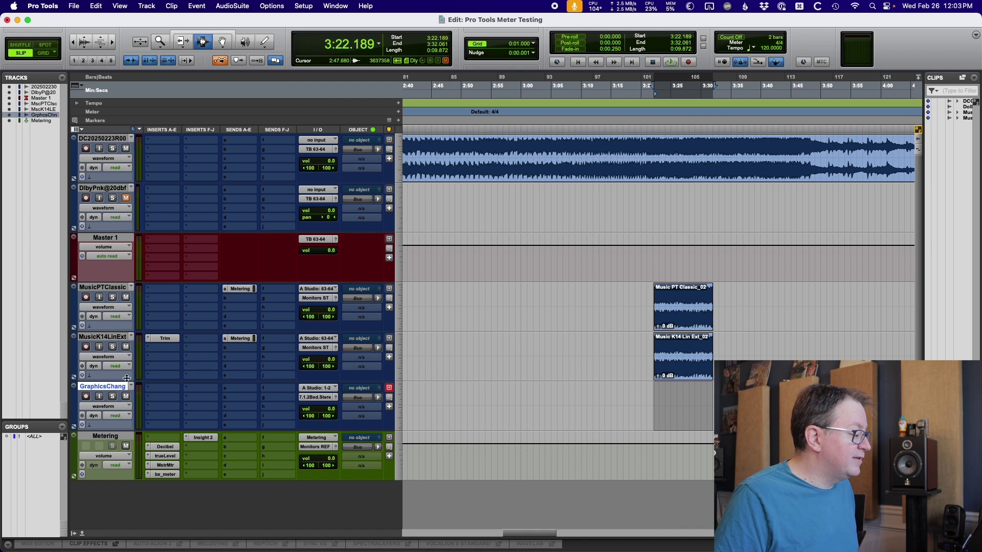
# - Uncheck Enable GPU under Video in the Operation preferences and confirm with OK
pyautogui.click(306, 6)
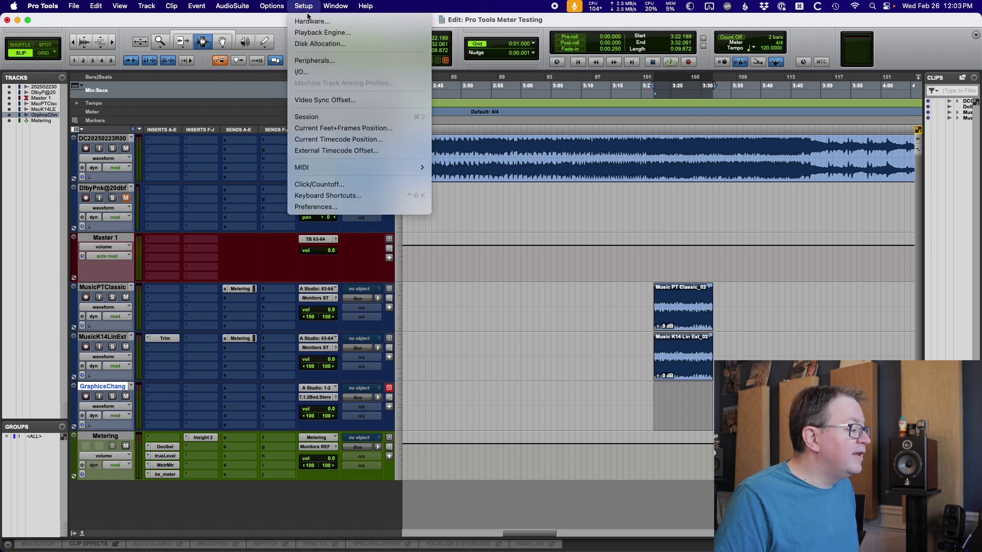
pyautogui.click(341, 203)
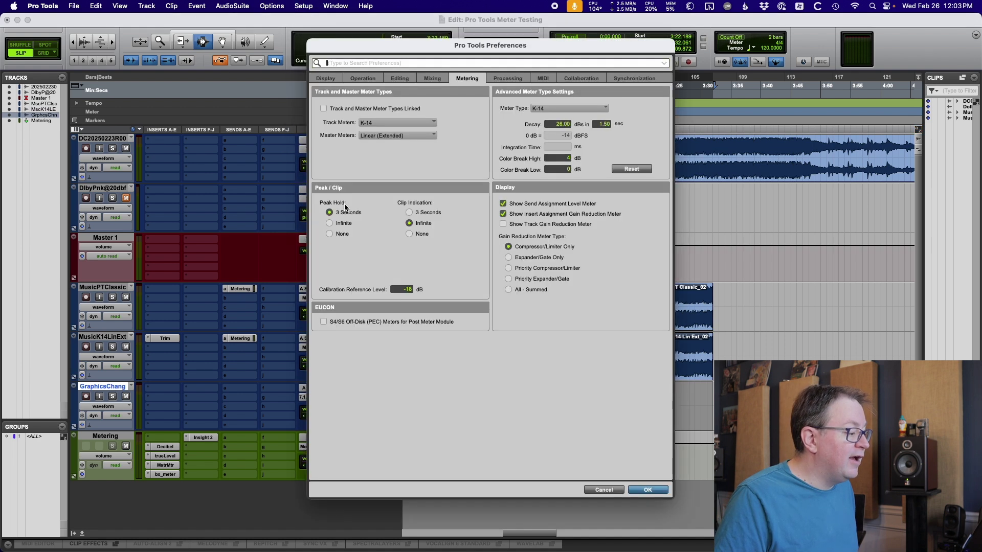
pyautogui.click(366, 78)
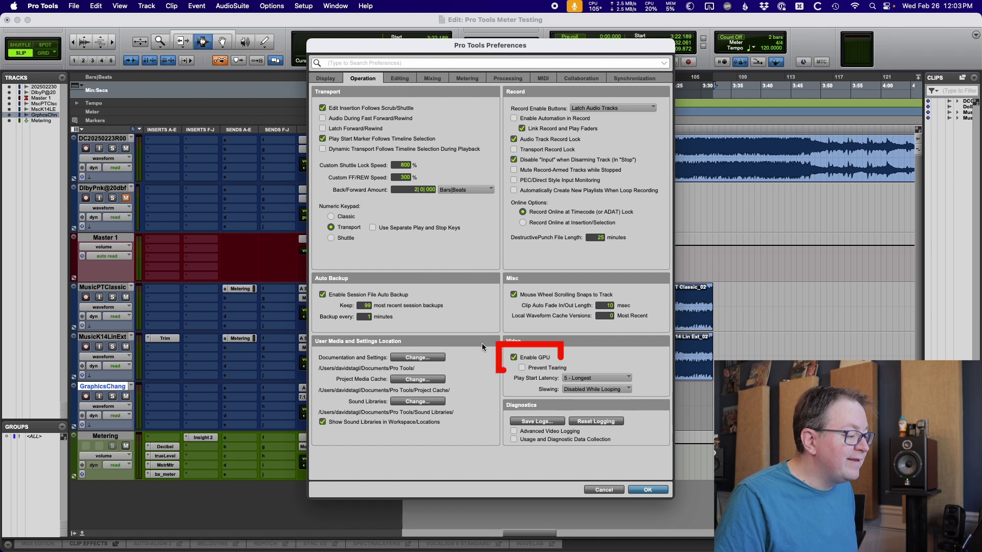
pyautogui.click(513, 357)
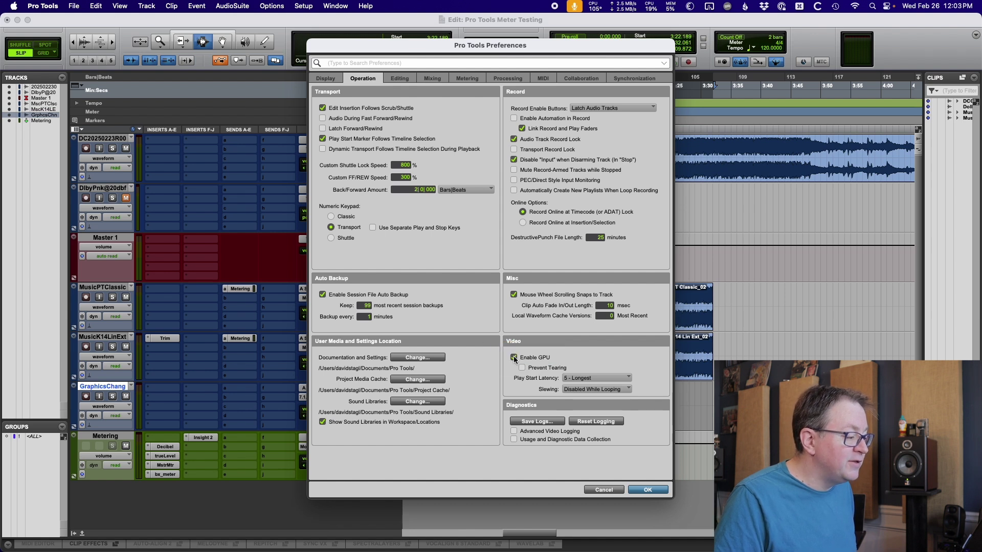
pyautogui.click(650, 490)
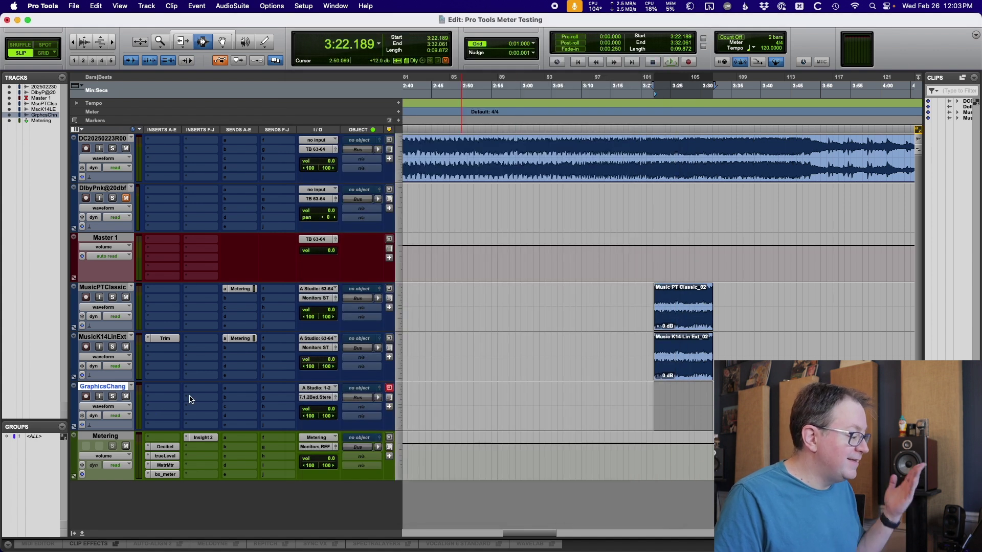
# - Route the GraphicsChange track's output to Monitors ST
pyautogui.click(314, 397)
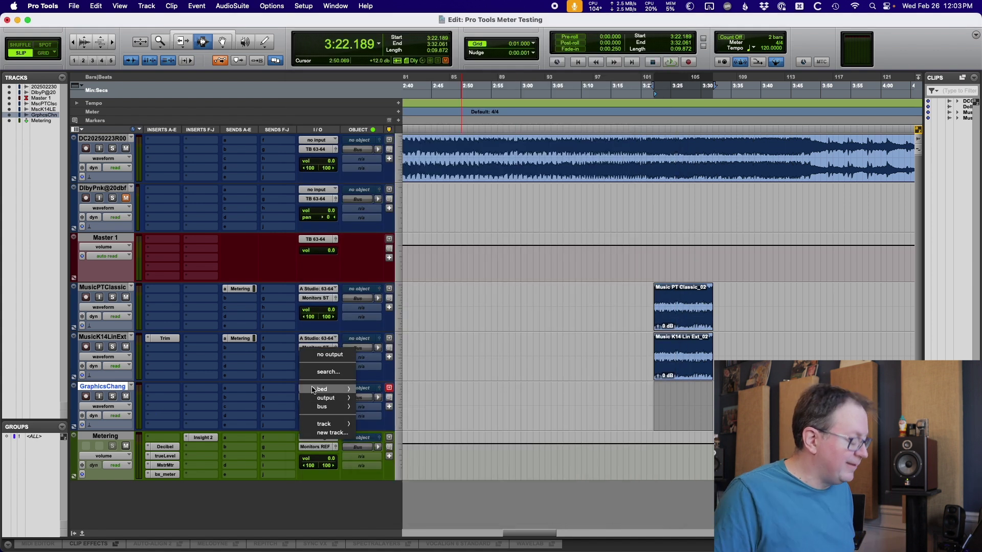
pyautogui.write('moni')
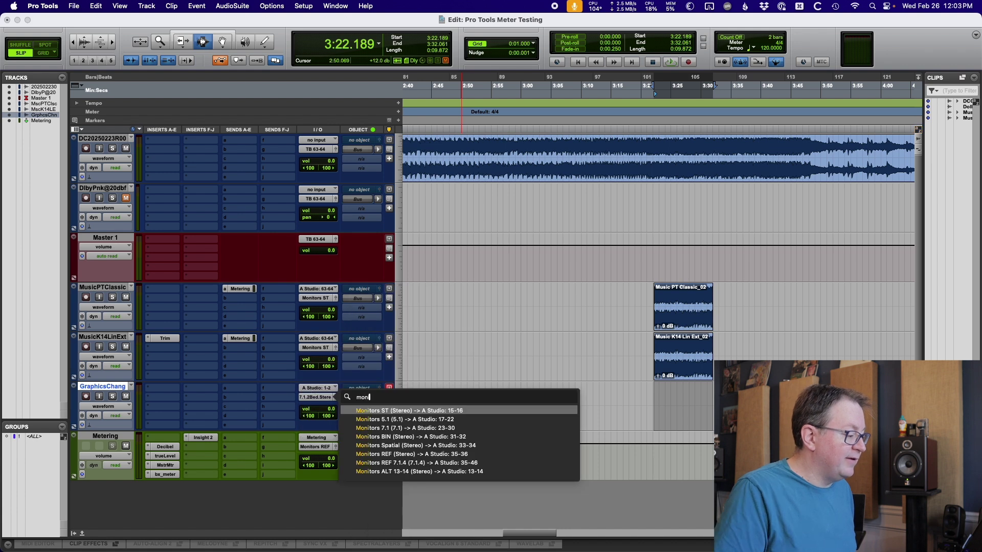
pyautogui.press('Escape')
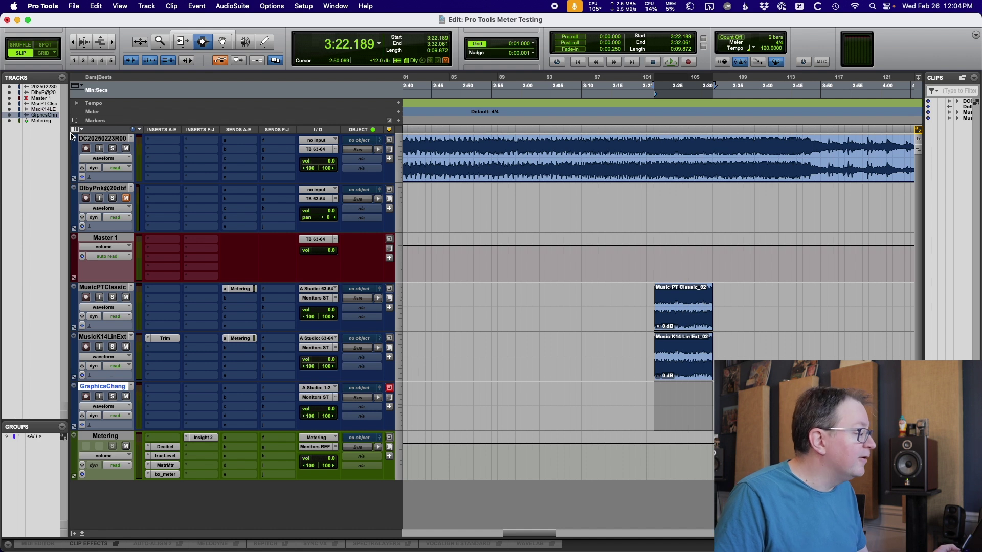
# - Set the Master 1 meter type to Digital VU
pyautogui.rightClick(138, 167)
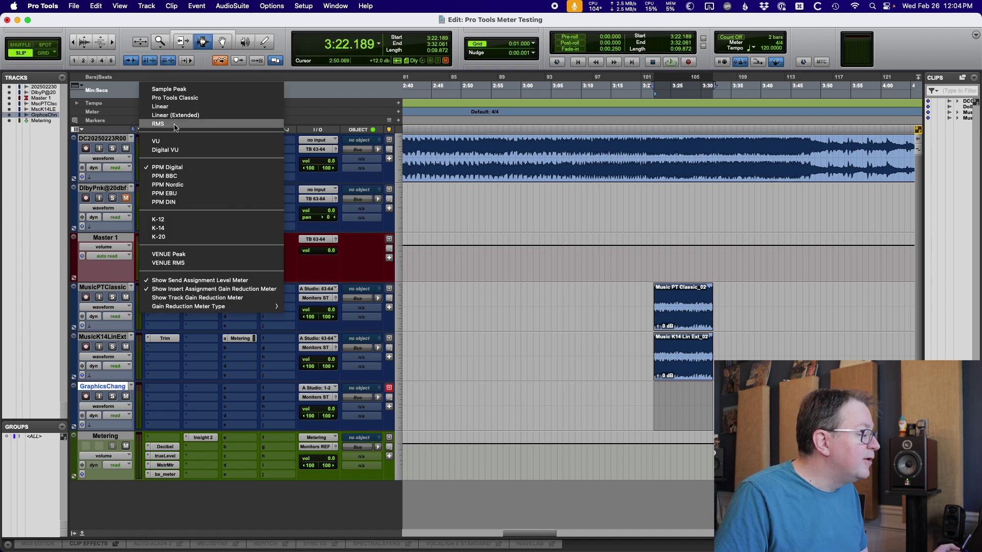
pyautogui.click(180, 169)
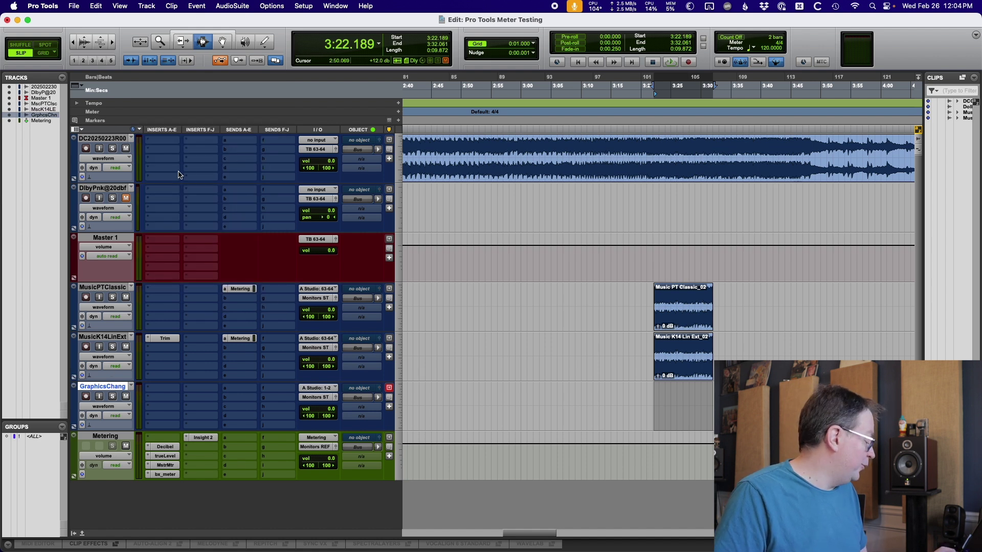
pyautogui.rightClick(141, 250)
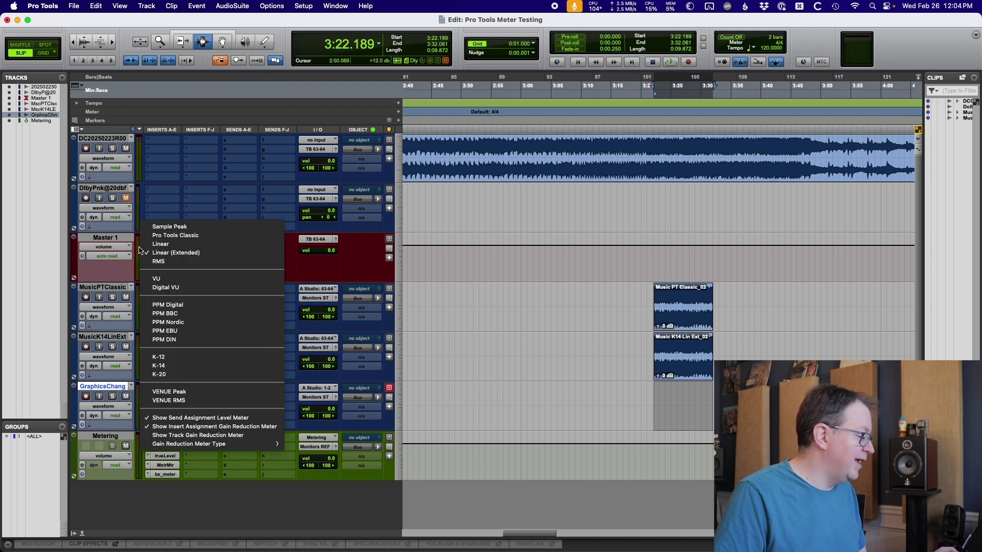
pyautogui.click(183, 294)
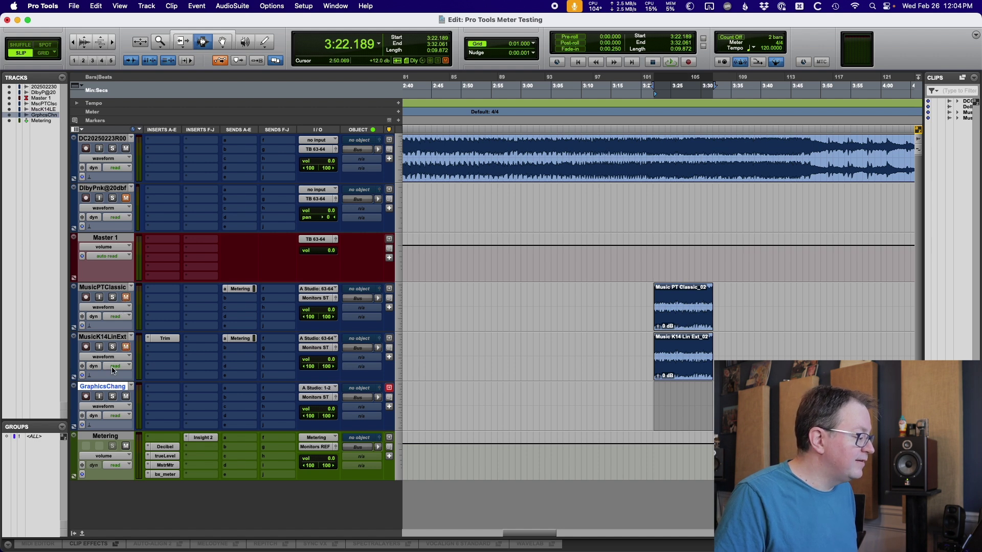
# - Set the Graphics Change track's input to A Studio 63-64, arm it, and record a new clip
pyautogui.click(314, 387)
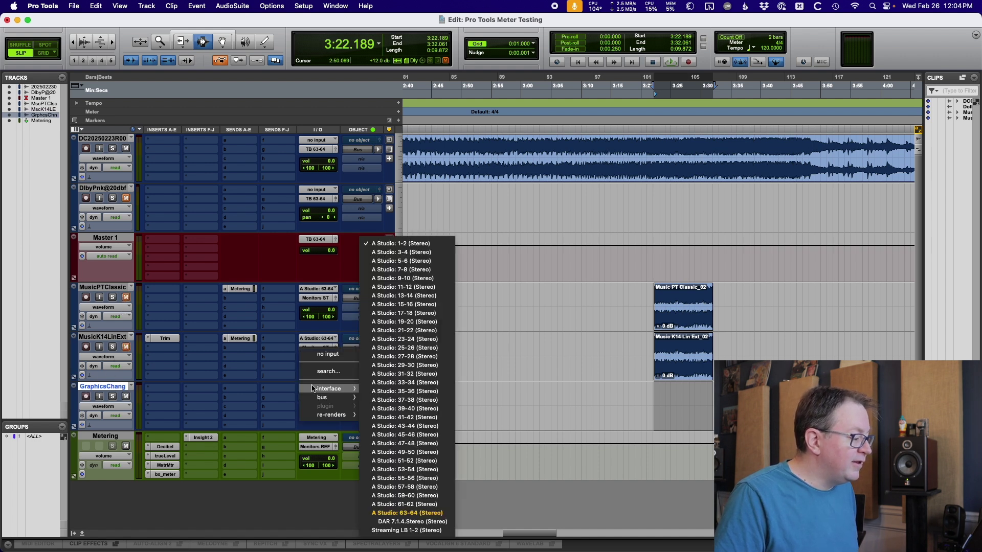
pyautogui.write('63')
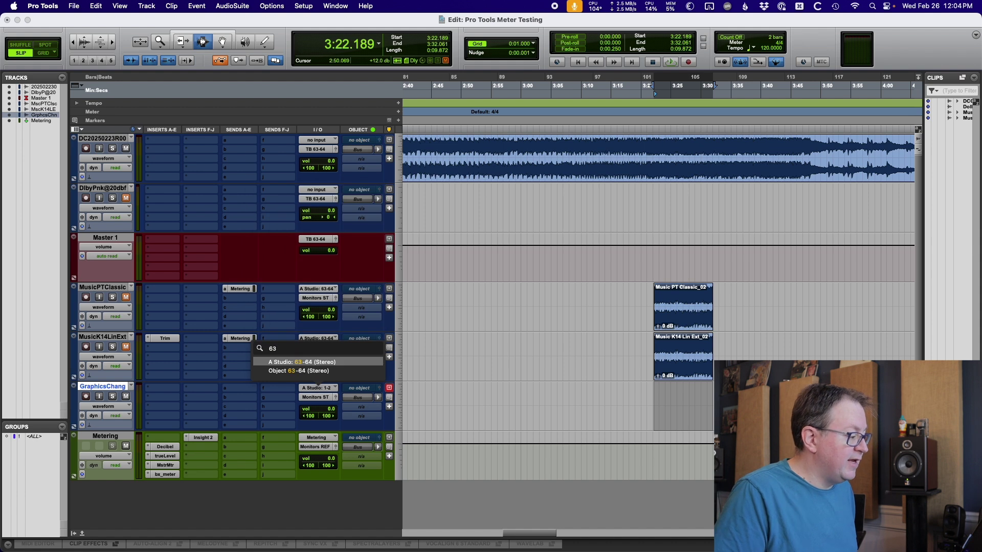
pyautogui.press('Escape')
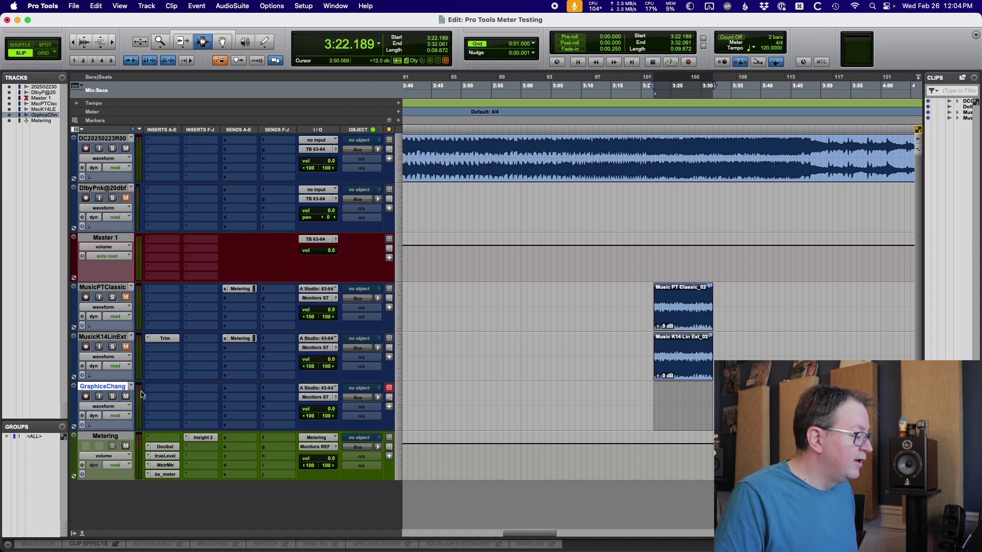
pyautogui.click(86, 397)
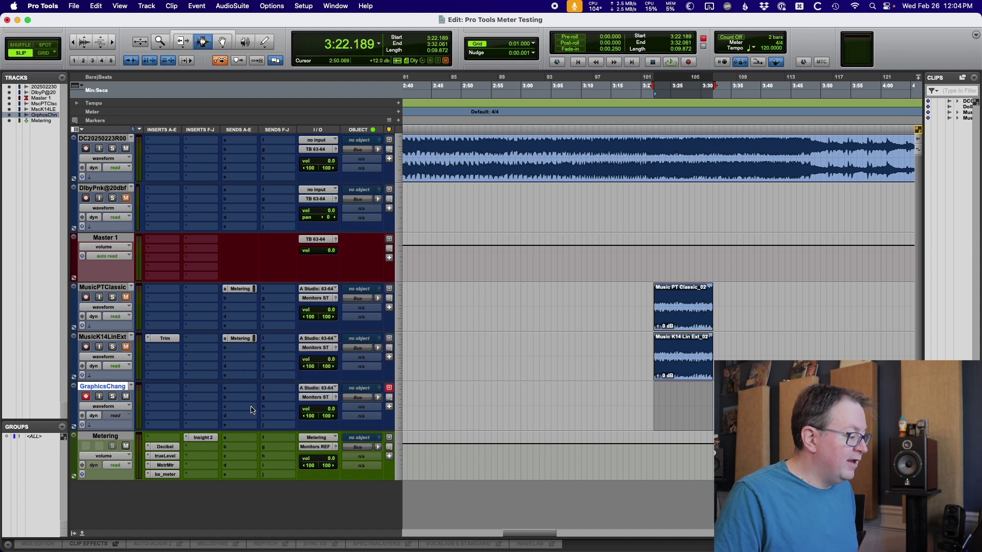
pyautogui.press('super+space')
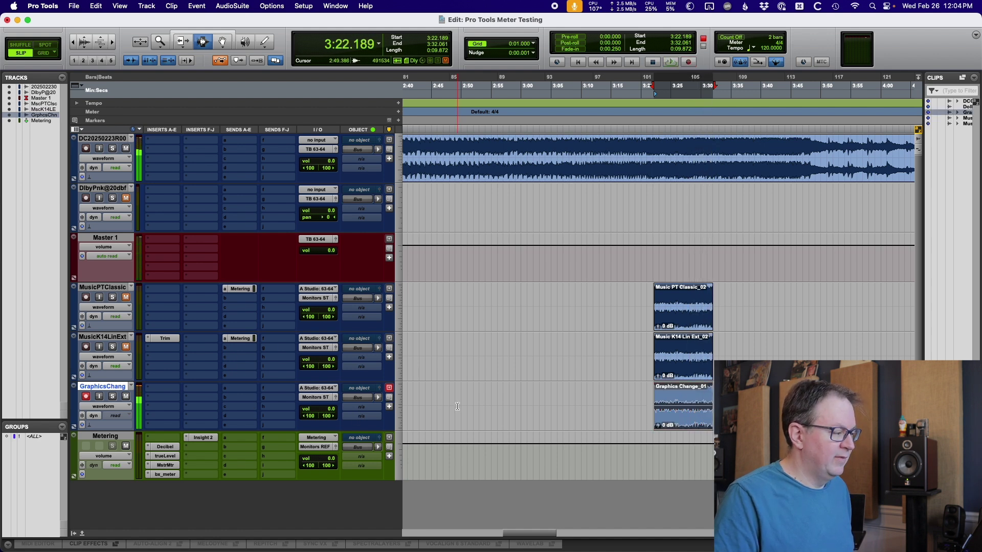
# - Rename Graphics Change to 'PPM Dig VU' and copy MusicK14LinExt's Trim insert onto MusicPTClassic
pyautogui.doubleClick(108, 389)
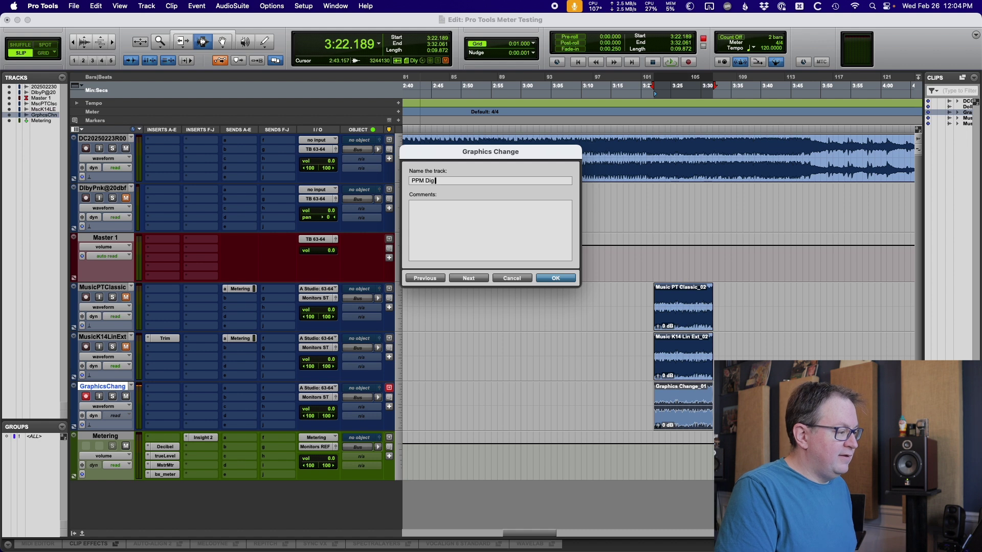
pyautogui.press('Return')
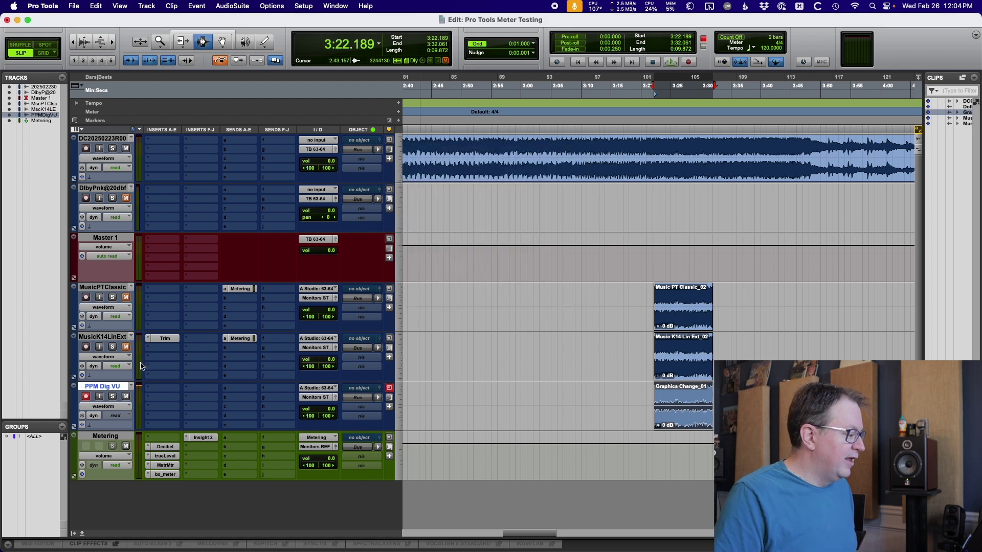
pyautogui.moveTo(164, 338); pyautogui.dragTo(164, 289)
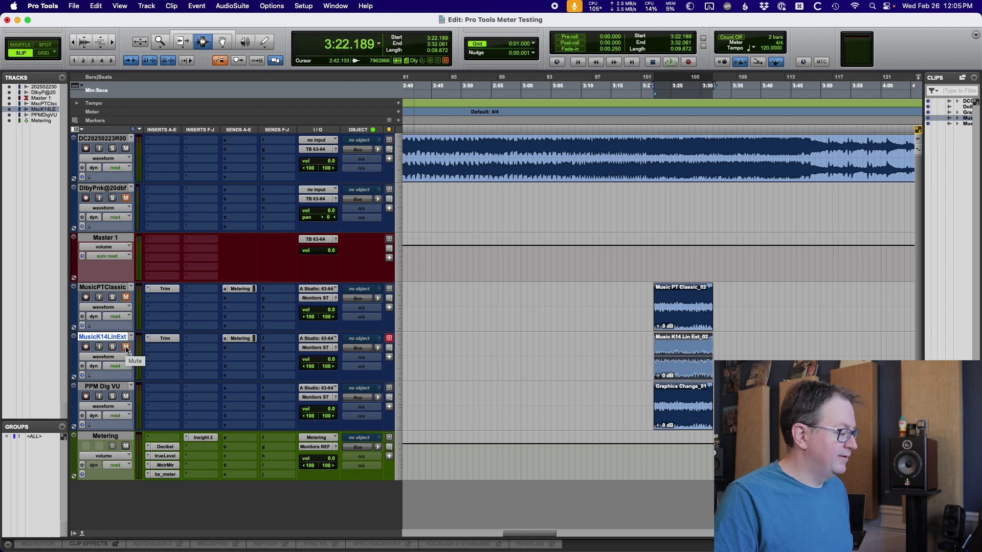
pyautogui.press('space')
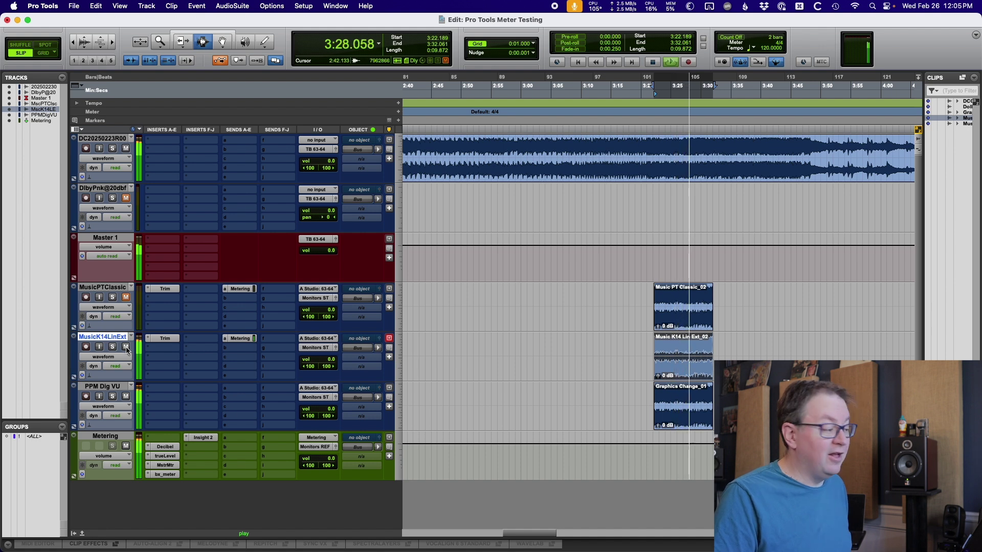
pyautogui.keyDown('shift'); pyautogui.click(102, 287); pyautogui.keyUp('shift')
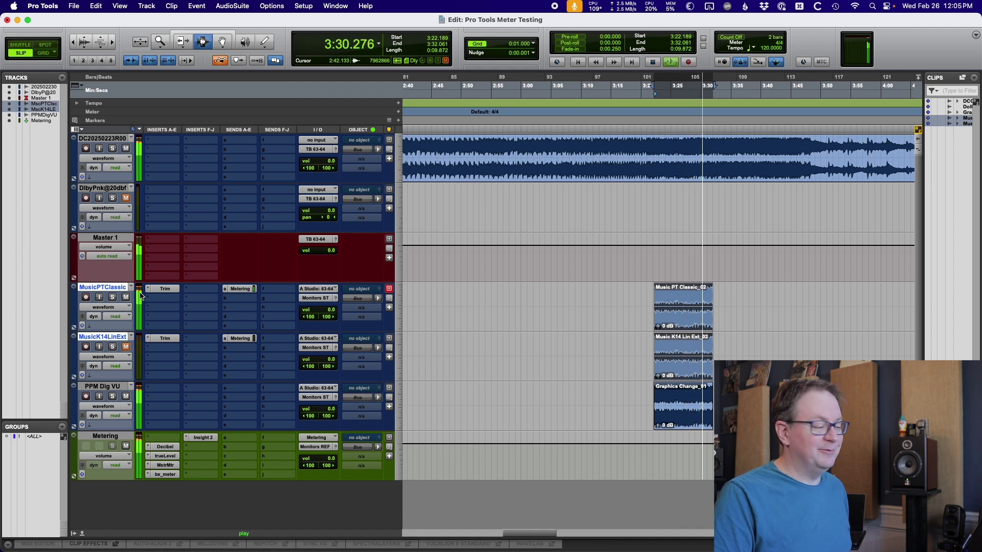
pyautogui.press('space')
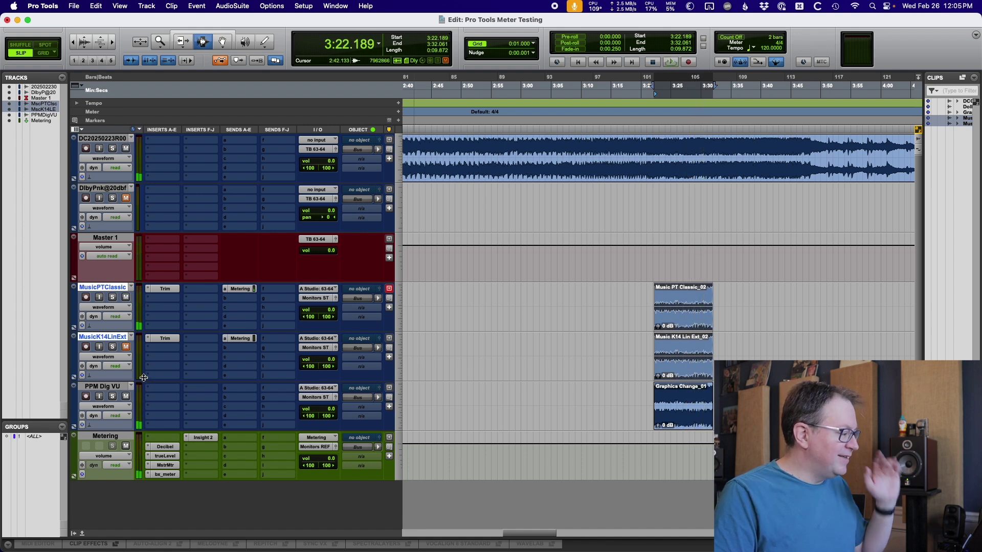
# - Mute the tracks from PPM Dig VU up to MusicPTClassic
pyautogui.click(121, 390)
pyautogui.keyDown('shift'); pyautogui.click(117, 289); pyautogui.keyUp('shift')
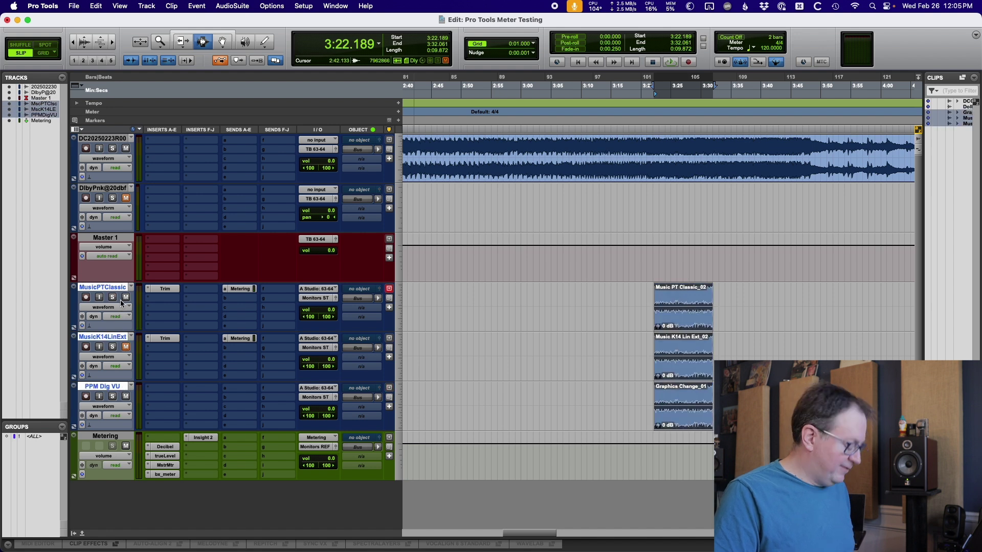
pyautogui.hotkey('shift', 'm')
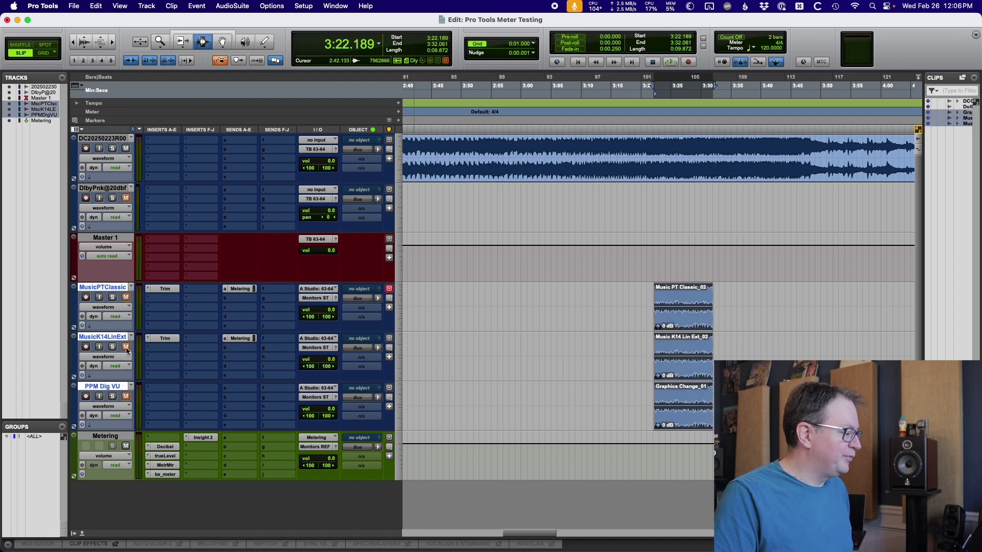
# - Route the top track DC20250223R00's output to Monitors ST
pyautogui.click(314, 150)
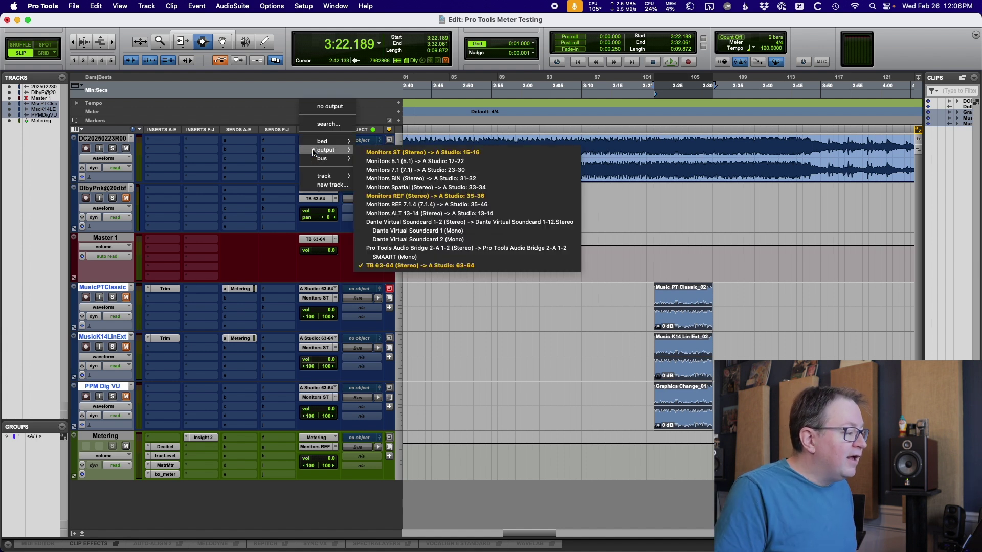
pyautogui.moveTo(313, 152)
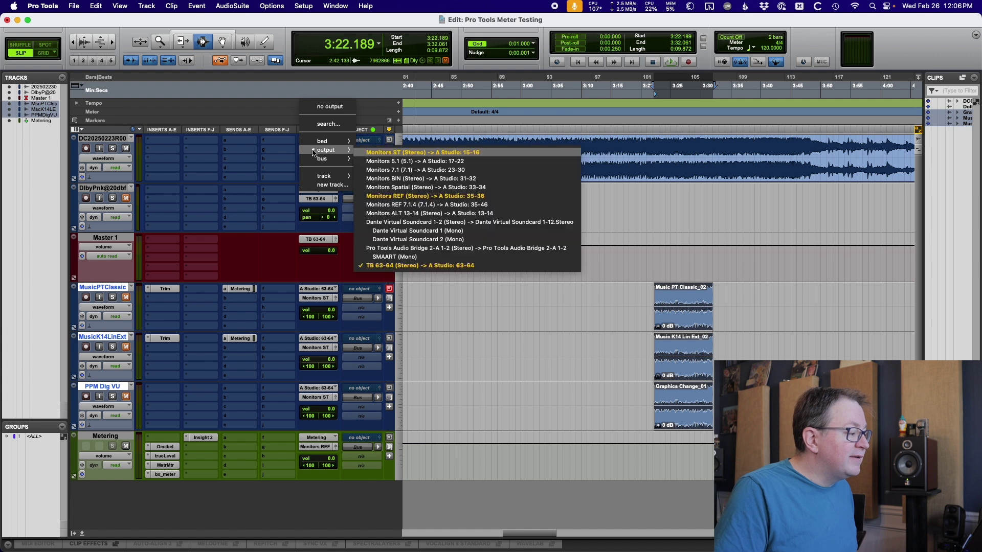
pyautogui.press('Return')
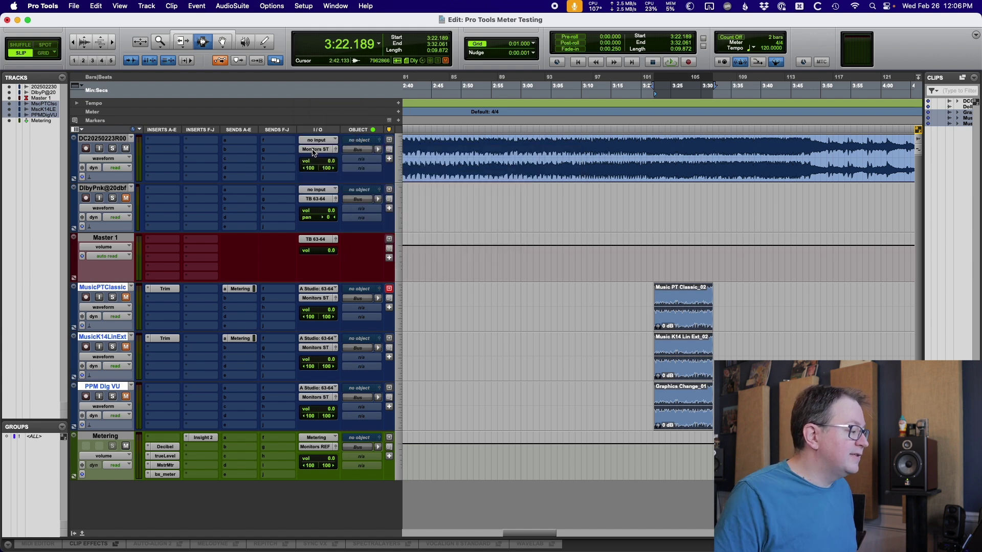